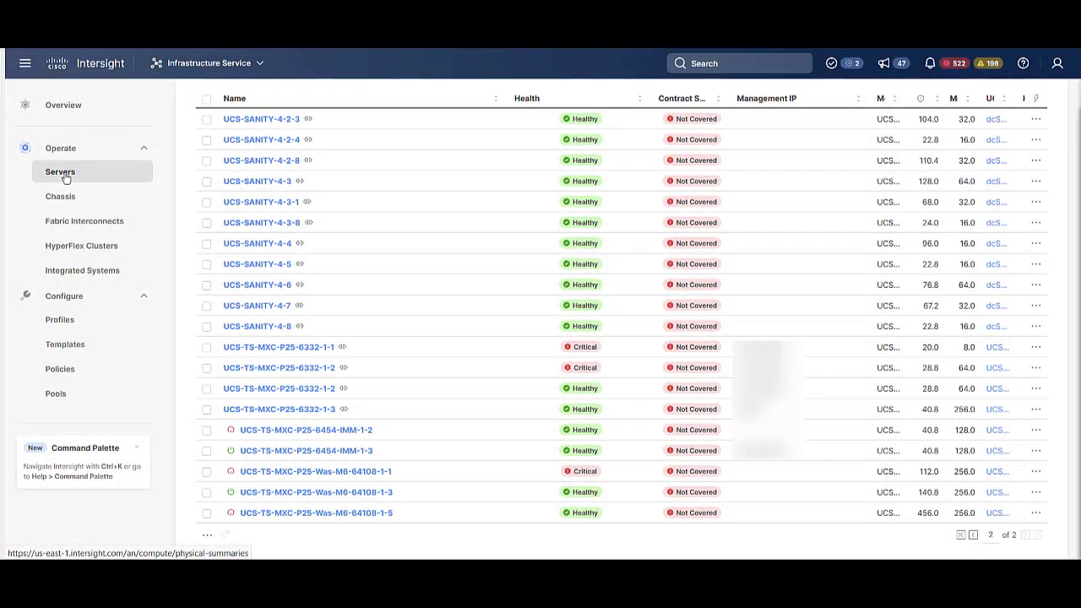
Review the server's MLOM adapter UCSB-MLOM-40G-04, firmware 5.2(1b), in its hardware inventory
click(366, 455)
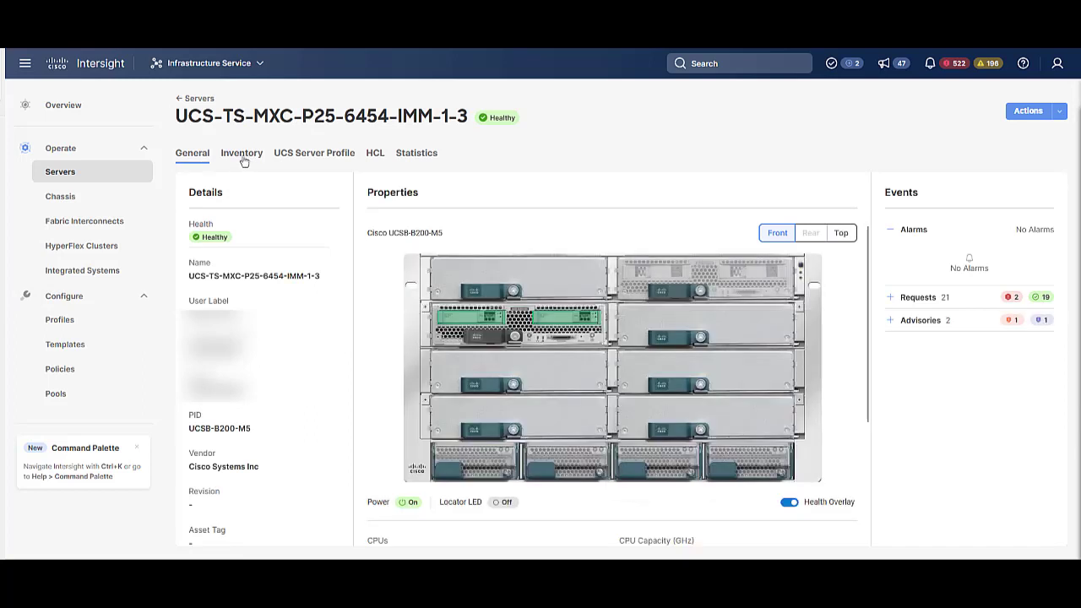
click(243, 159)
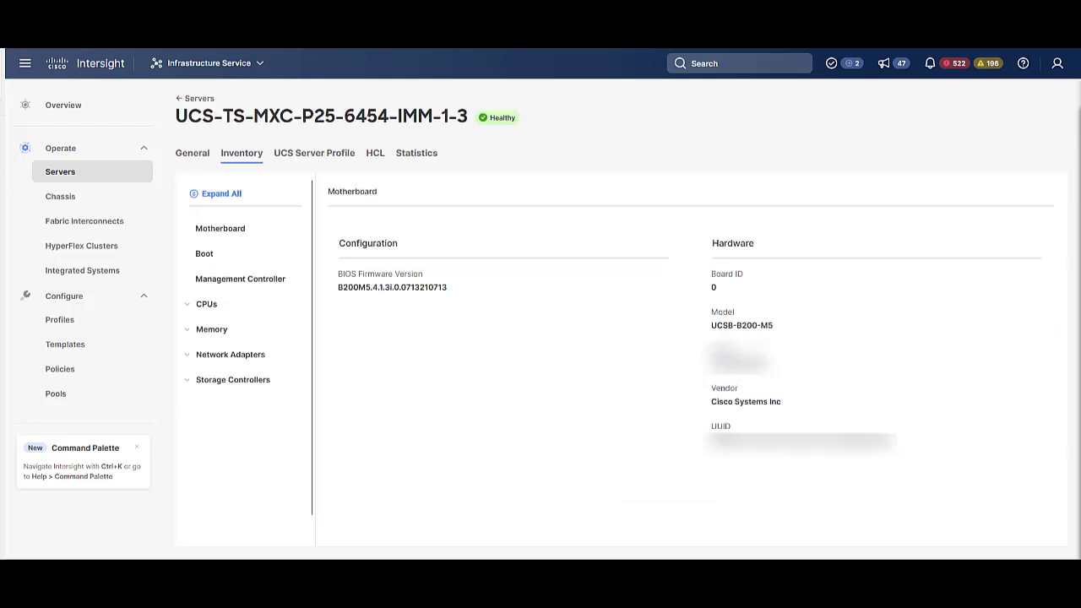
click(220, 362)
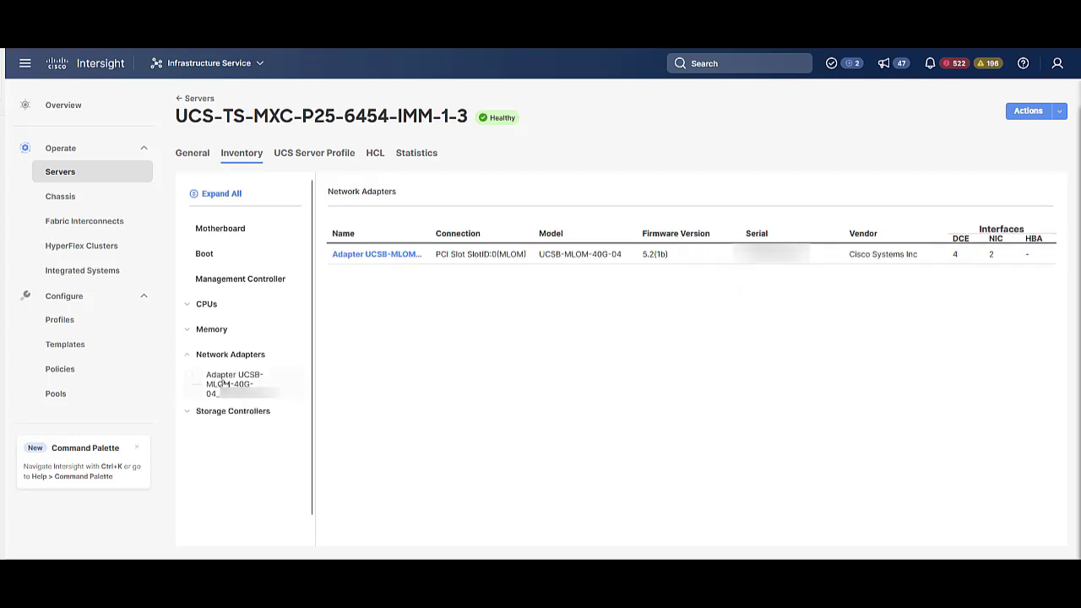
click(224, 383)
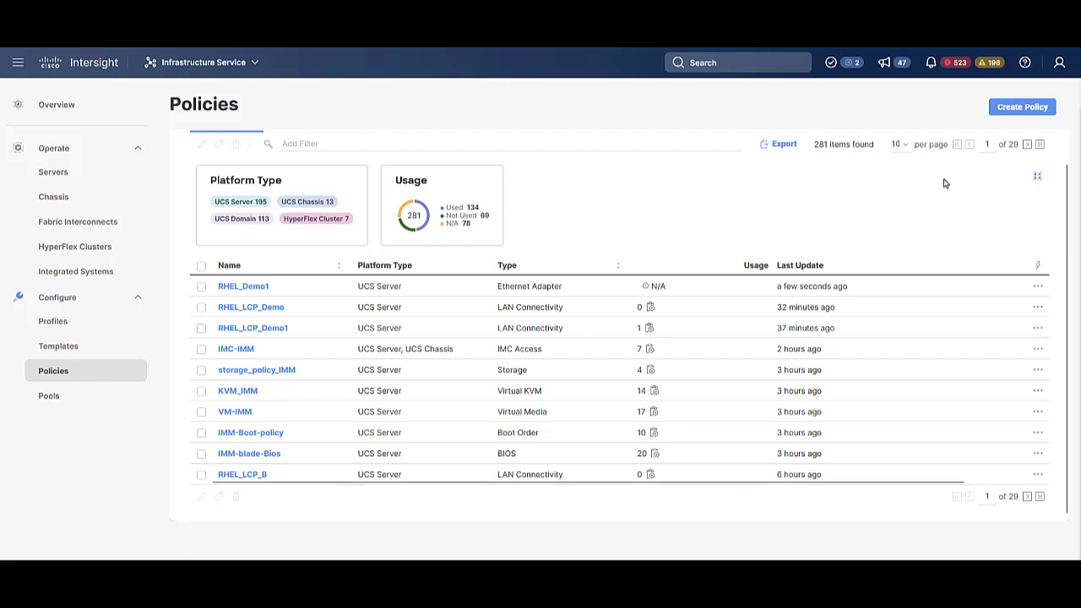
Create Ethernet Adapter policy RHEL_Demo: 18 interrupts, 8 RX/TX queues of 4096 ring size, 16 completion queues
click(1011, 108)
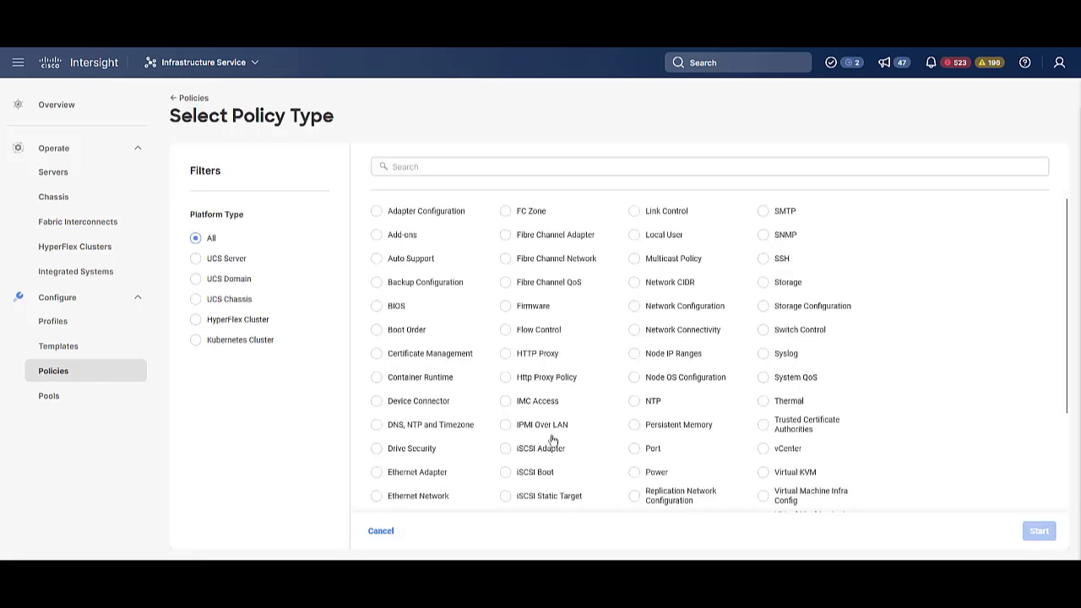
click(376, 473)
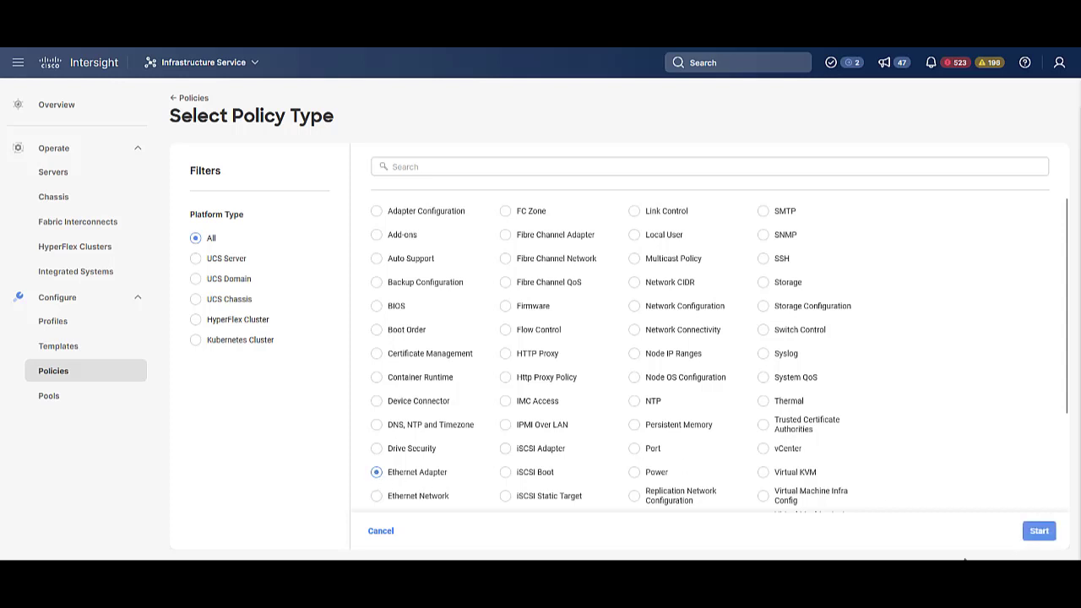
click(1039, 530)
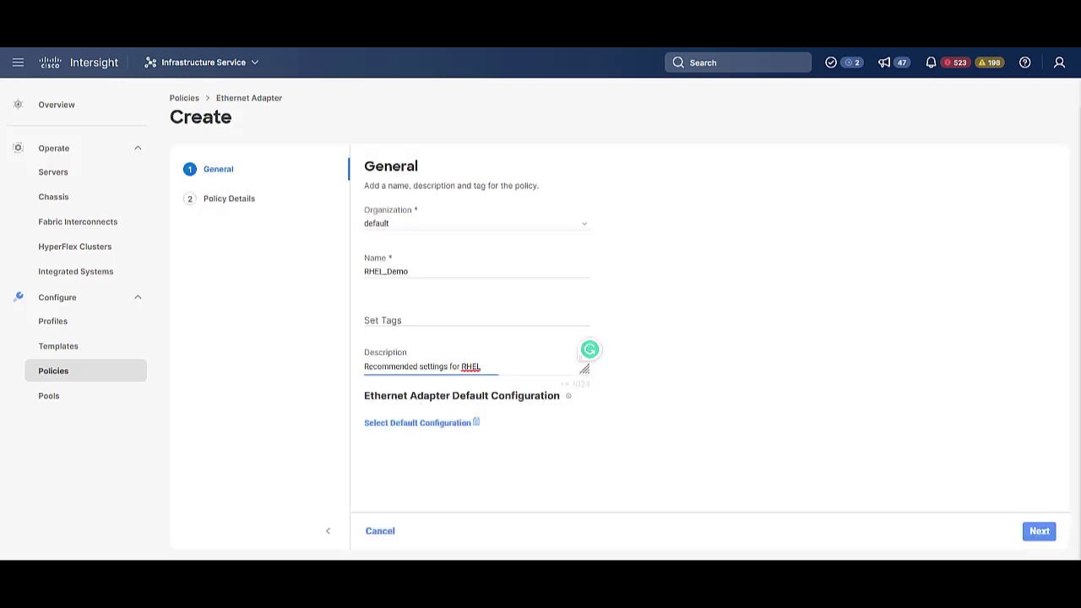
click(1039, 532)
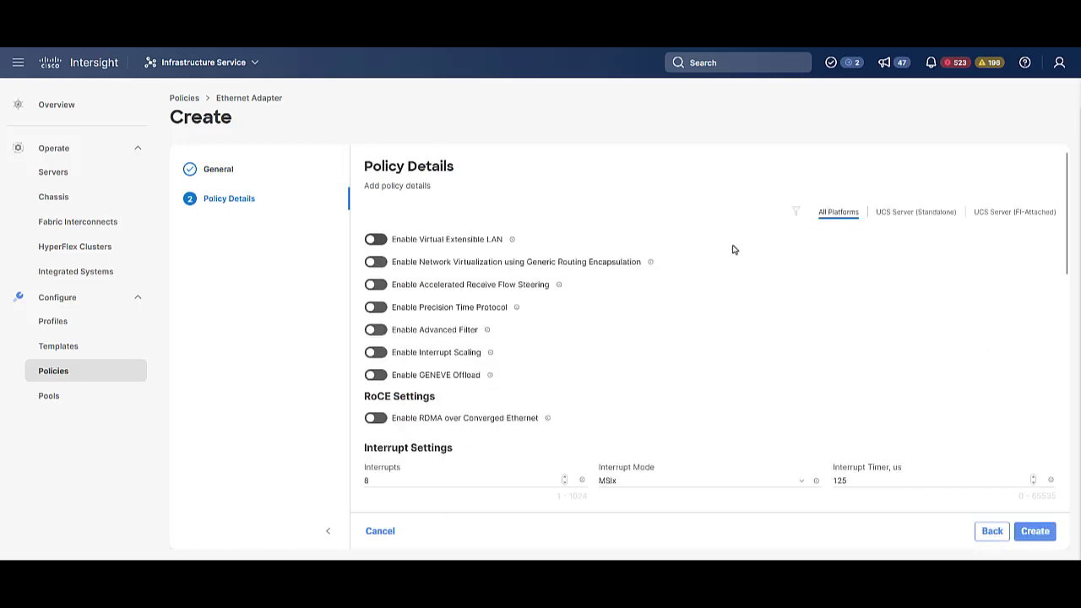
scroll(833, 288, down, 1)
scroll(874, 295, down, 4)
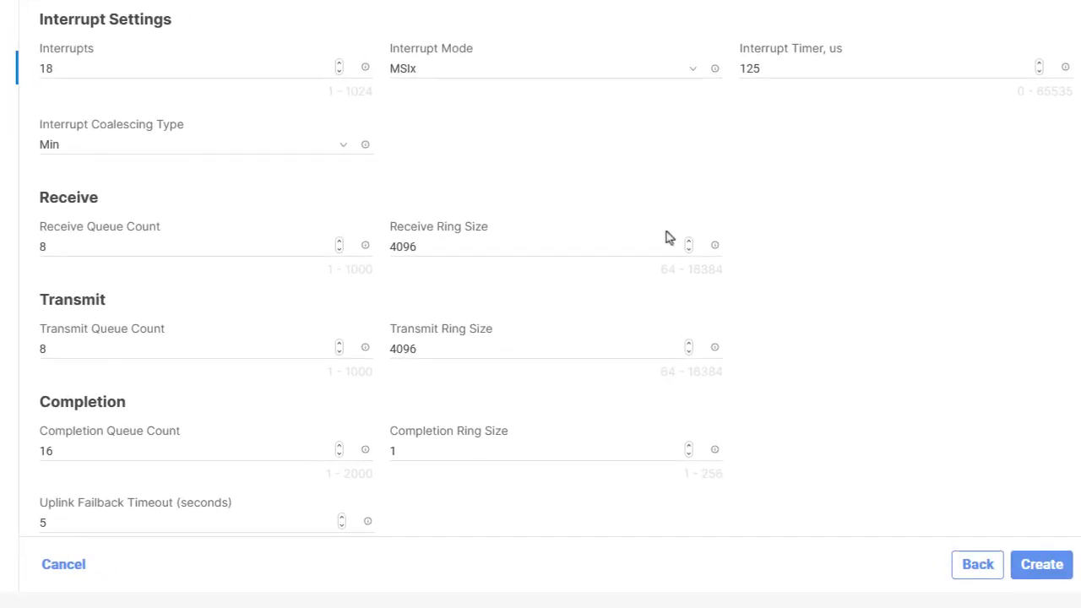
click(164, 73)
scroll(650, 113, up, 1)
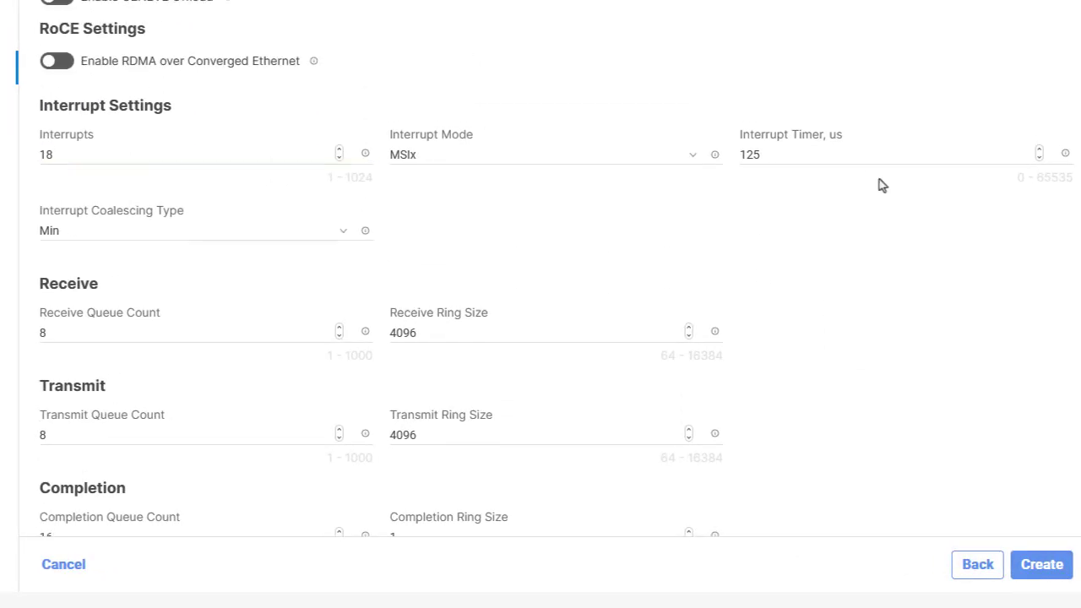
scroll(881, 183, down, 2)
scroll(875, 187, down, 3)
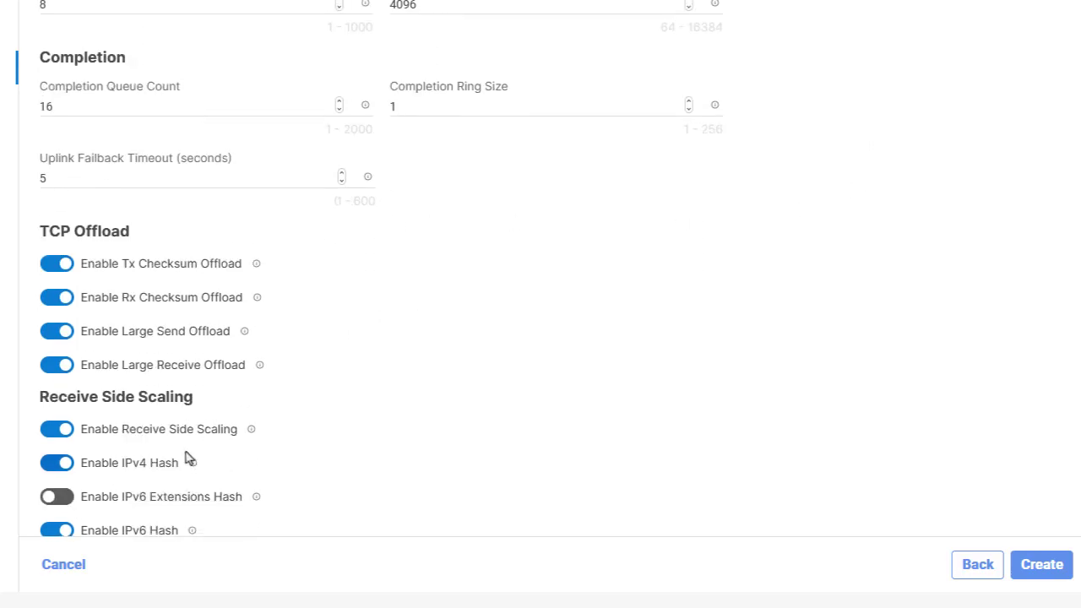
scroll(768, 408, down, 3)
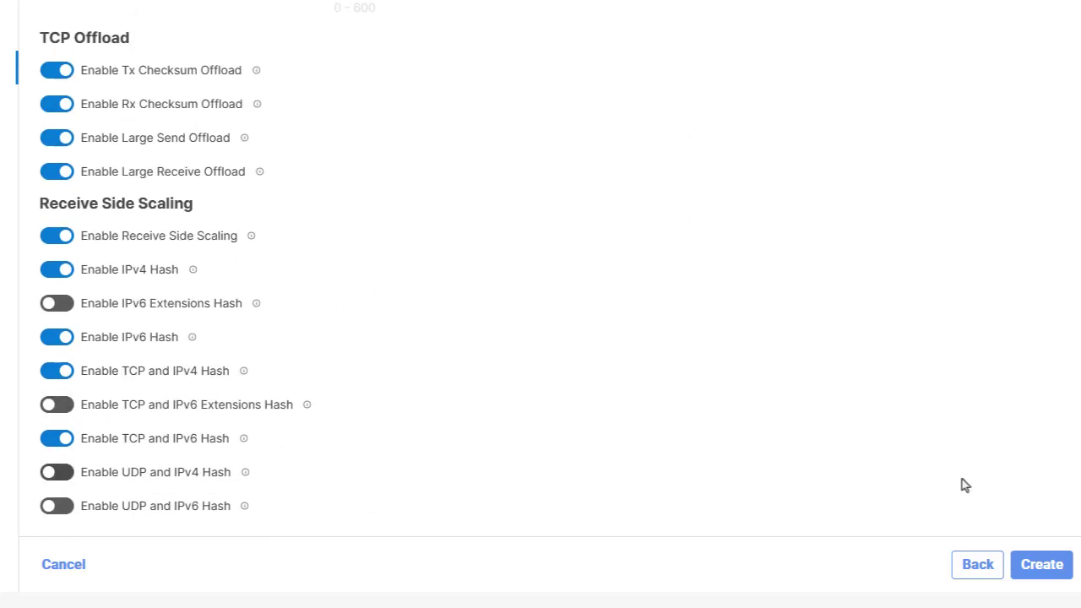
click(1040, 564)
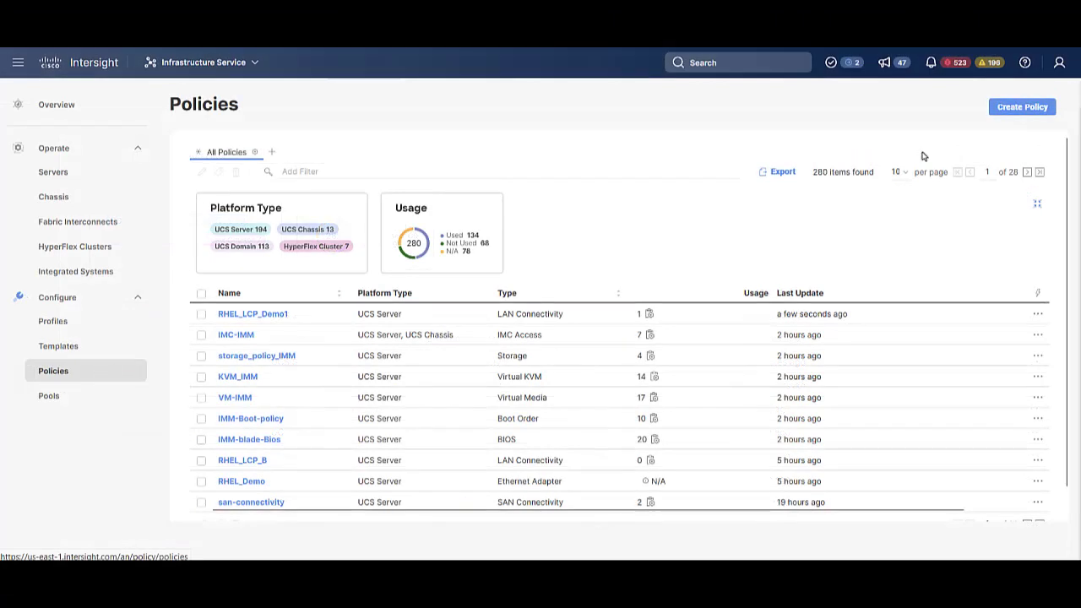
Start an FI-attached LAN Connectivity policy named RHEL_LCP_Demo and begin adding vNIC eth0 with MAC-IMM-POOL
click(1025, 114)
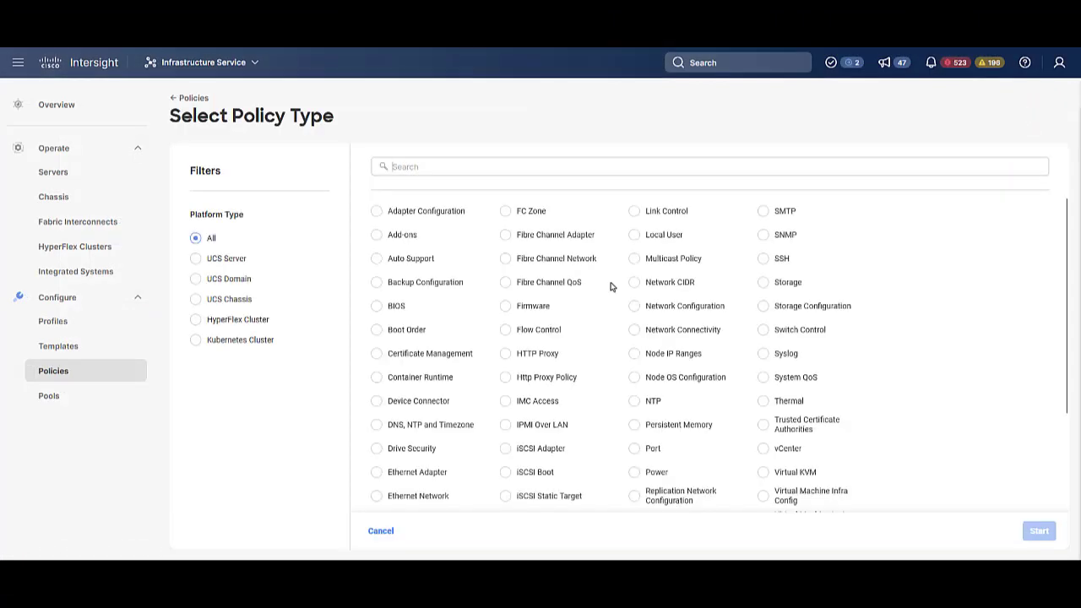
scroll(591, 411, down, 2)
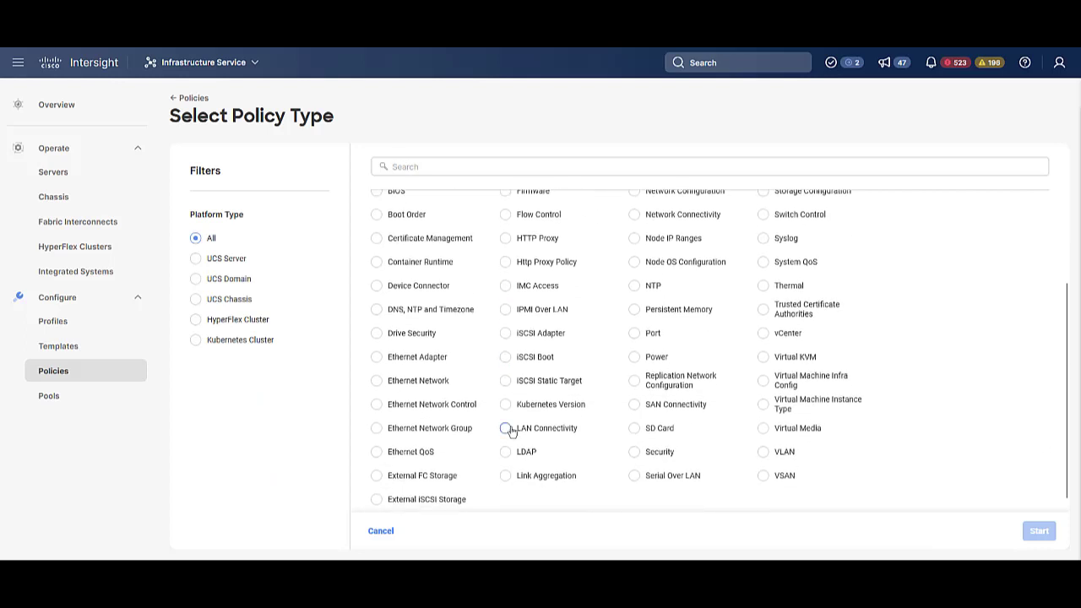
click(506, 428)
click(1041, 532)
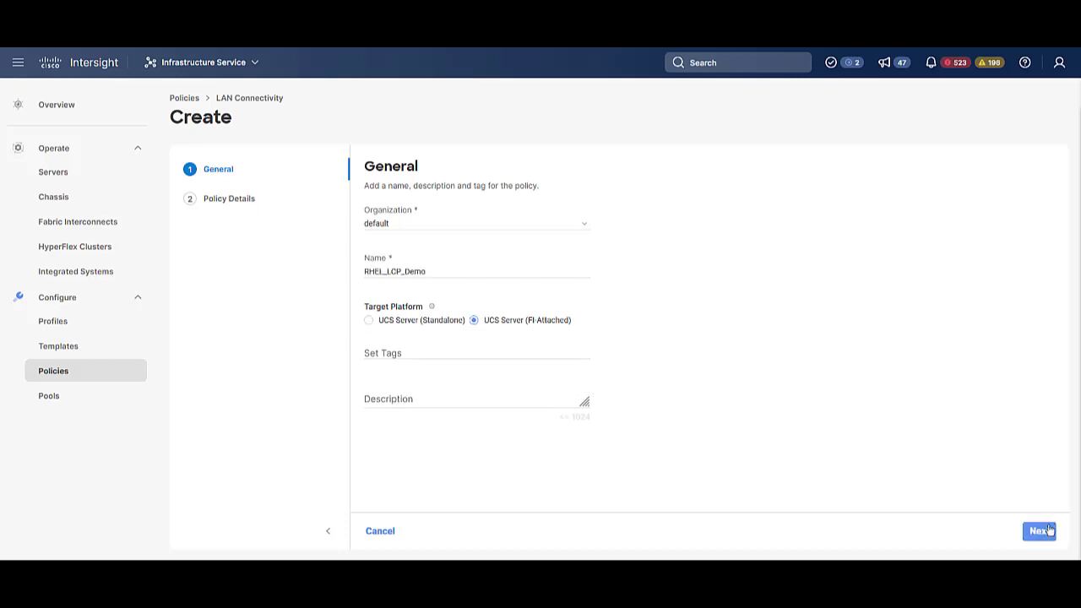
click(1044, 531)
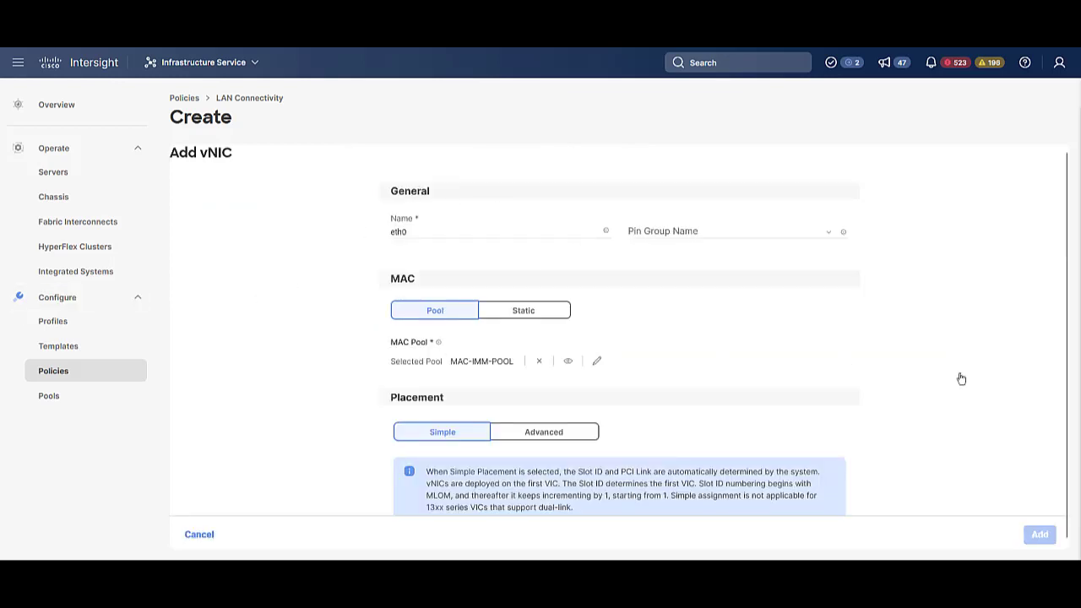
Switch the vNIC placement to advanced with Slot ID MLOM and set its PCI order
scroll(963, 377, down, 3)
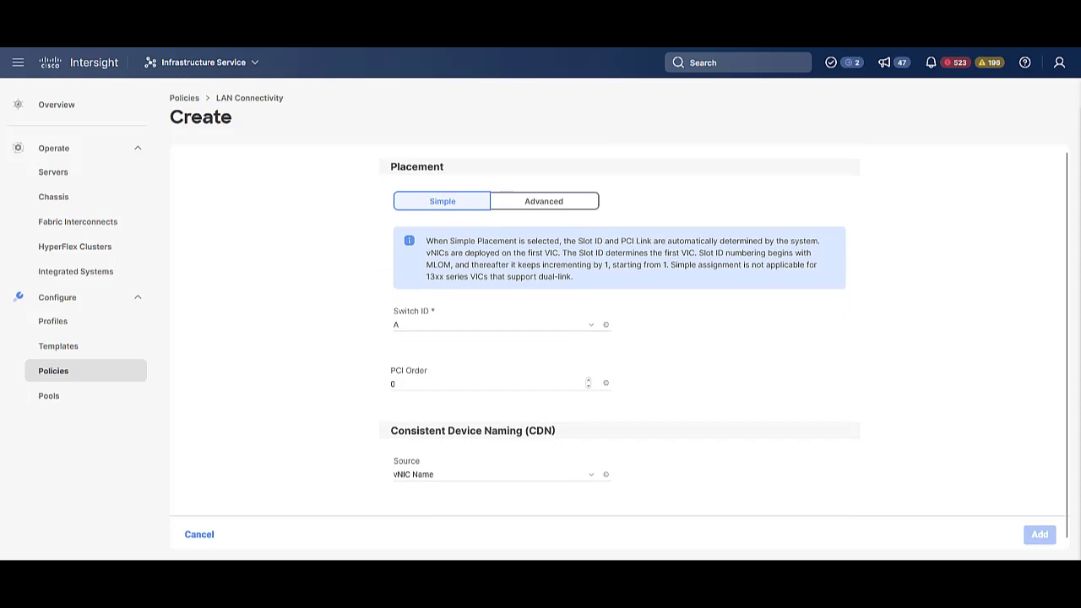
click(543, 202)
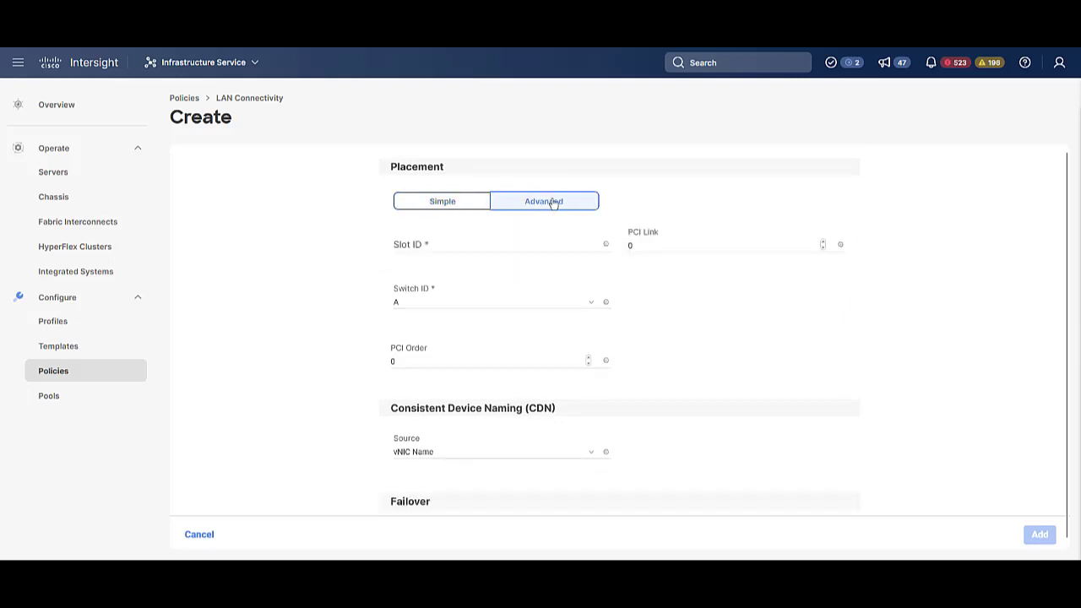
click(507, 246)
text(MLOM)
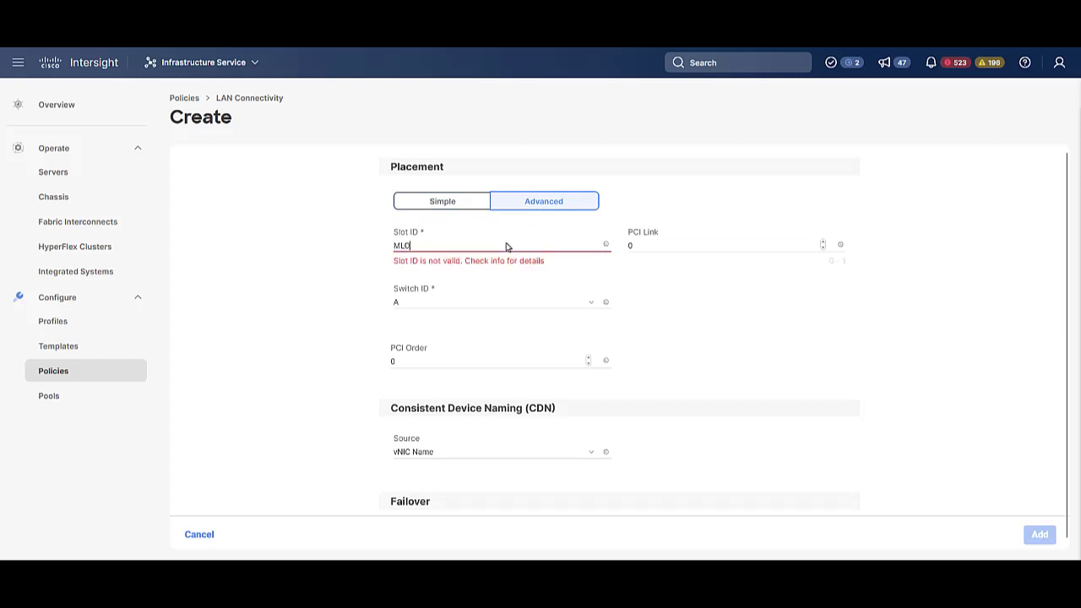
click(526, 361)
scroll(766, 290, down, 1)
scroll(767, 290, down, 4)
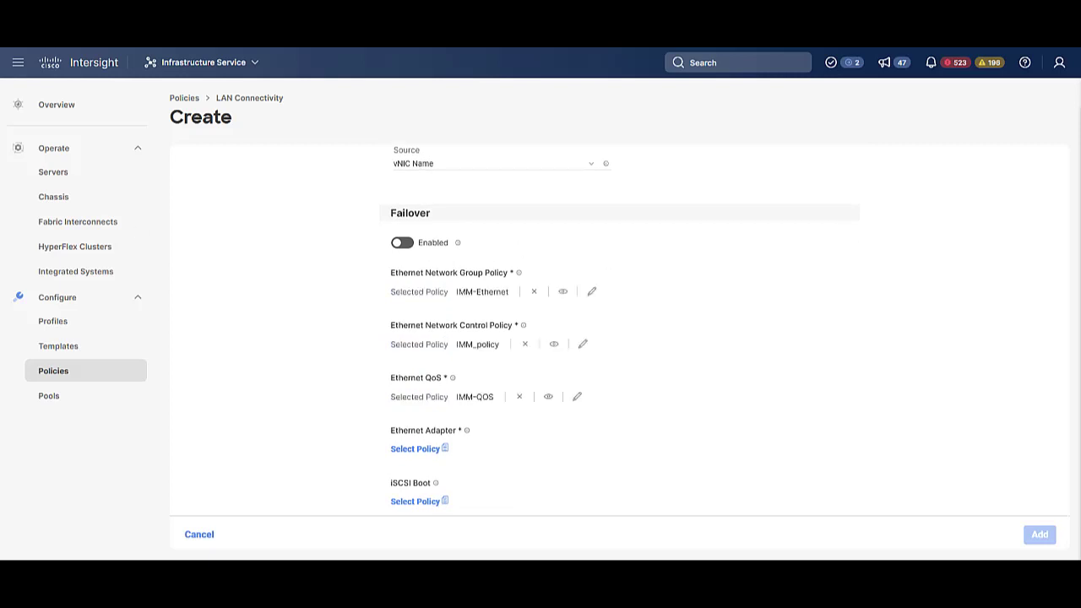
Assign RHEL_Demo as the vNIC's Ethernet Adapter policy
click(417, 453)
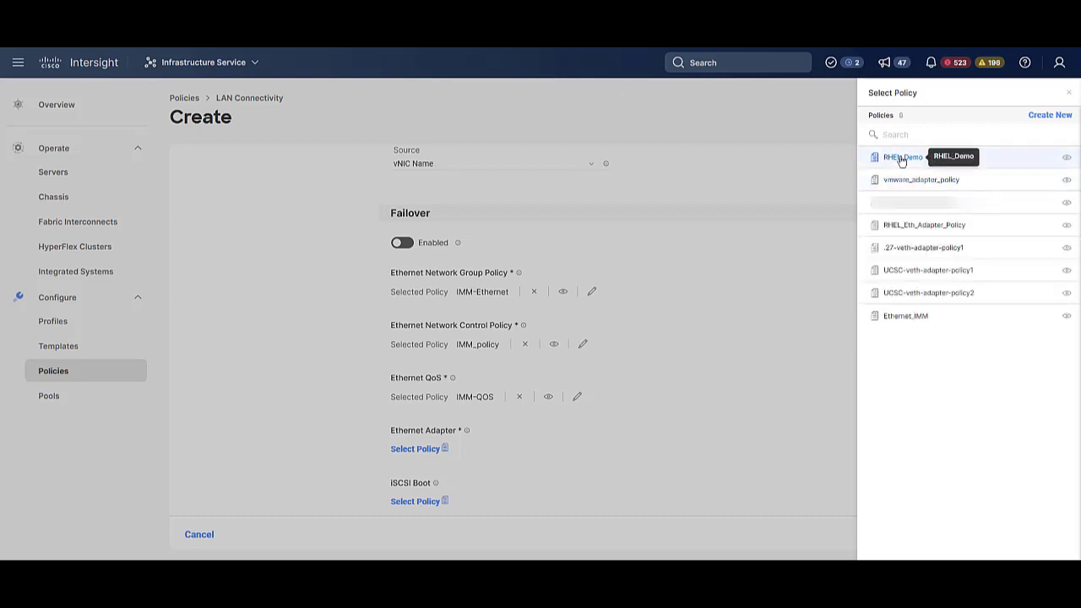
click(901, 160)
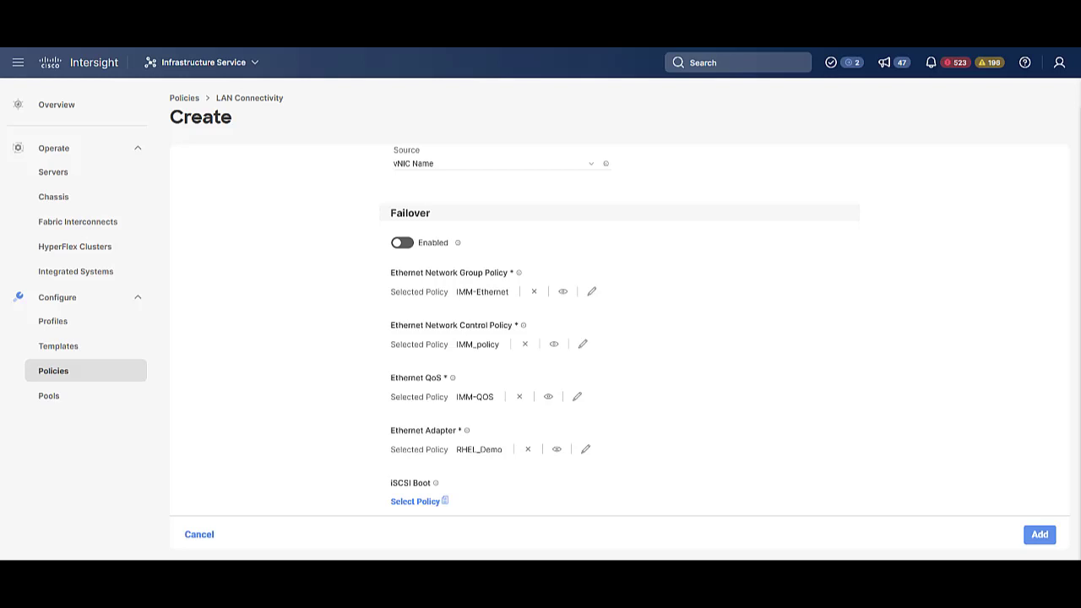
scroll(620, 517, down, 1)
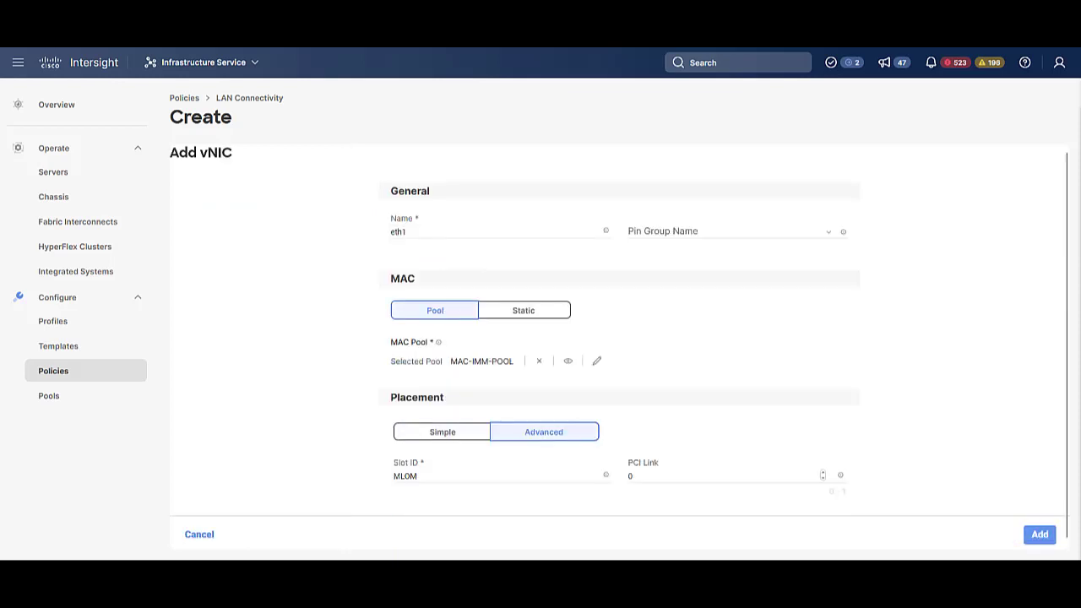
Add vNIC eth1 and create RHEL_LCP_Demo with eth0 and eth1 on MLOM, switch A
scroll(823, 346, down, 2)
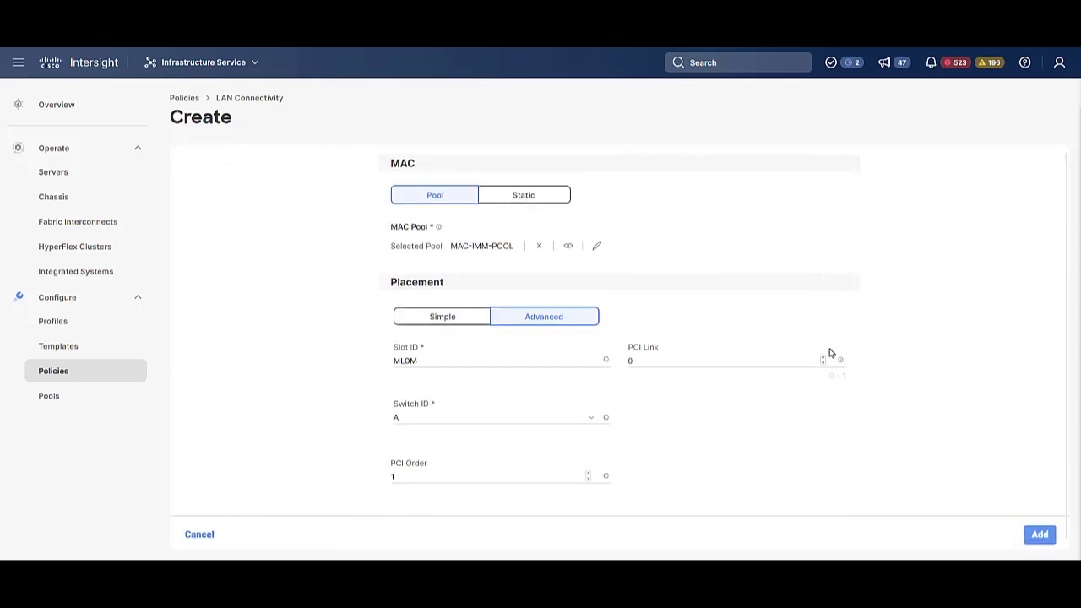
scroll(829, 353, down, 8)
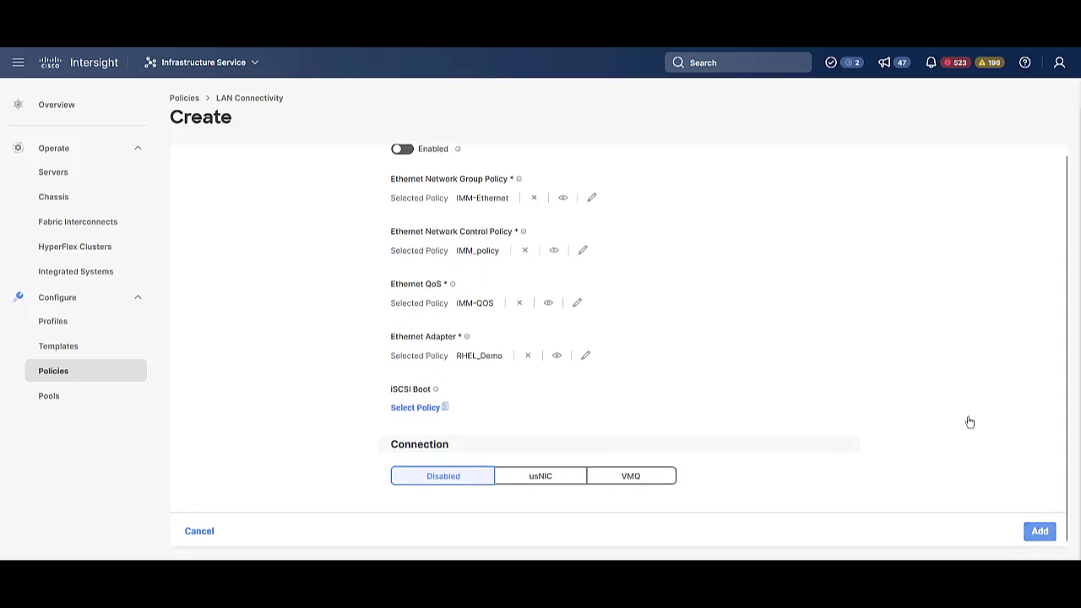
click(1040, 531)
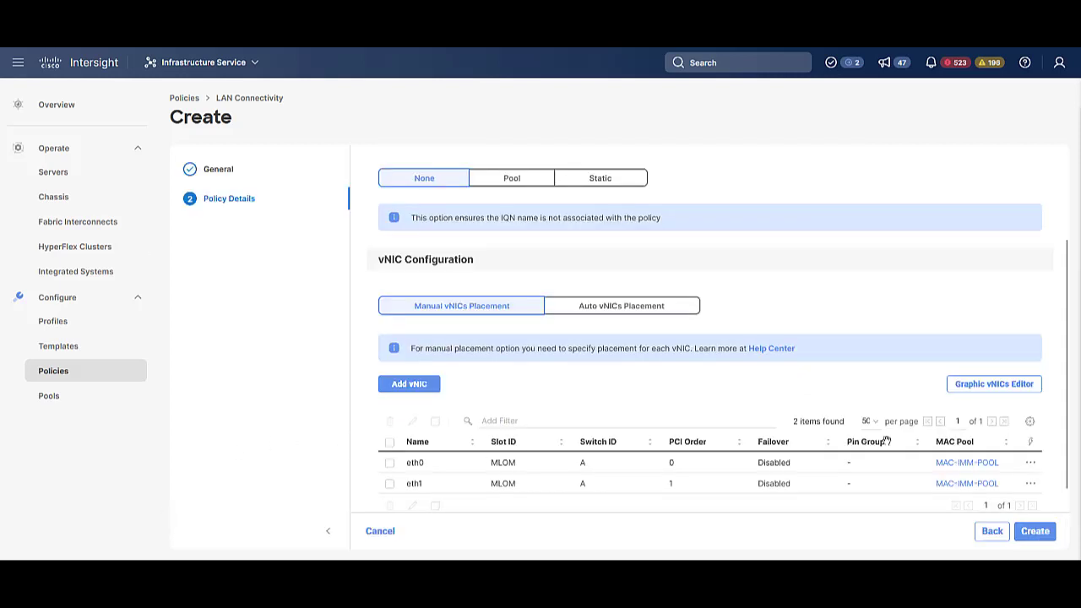
click(1041, 531)
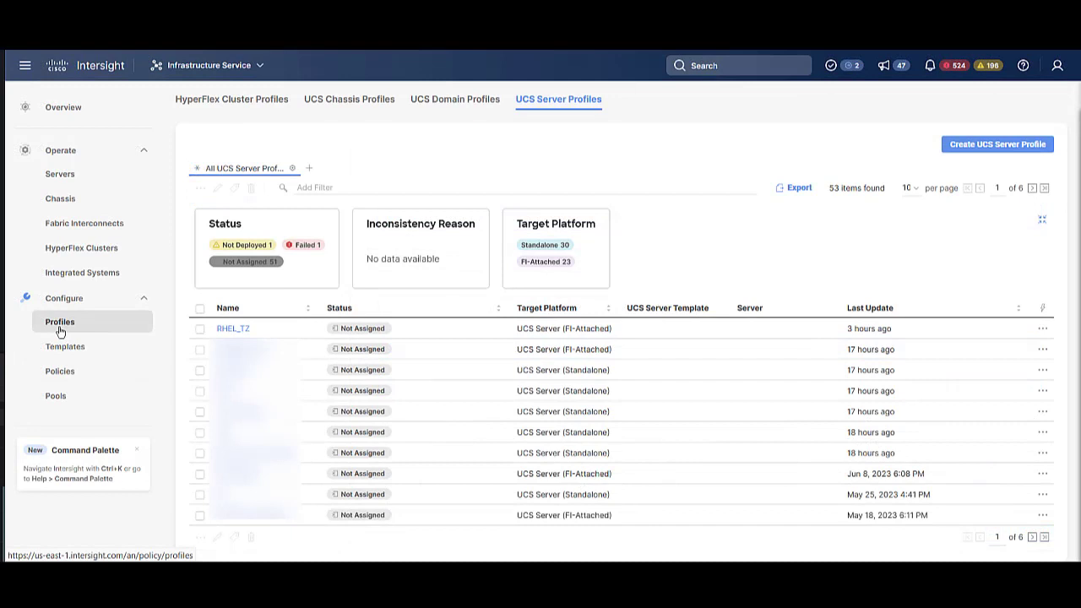
Create UCS server profile RHEL_Demo targeting an FI-attached UCS Server
click(1002, 147)
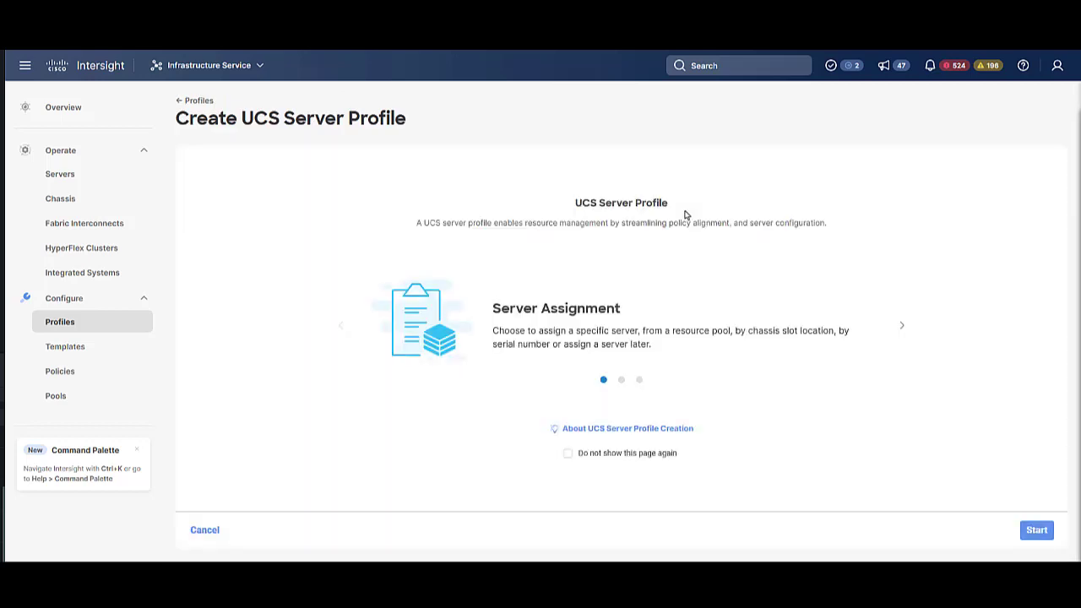
click(1036, 532)
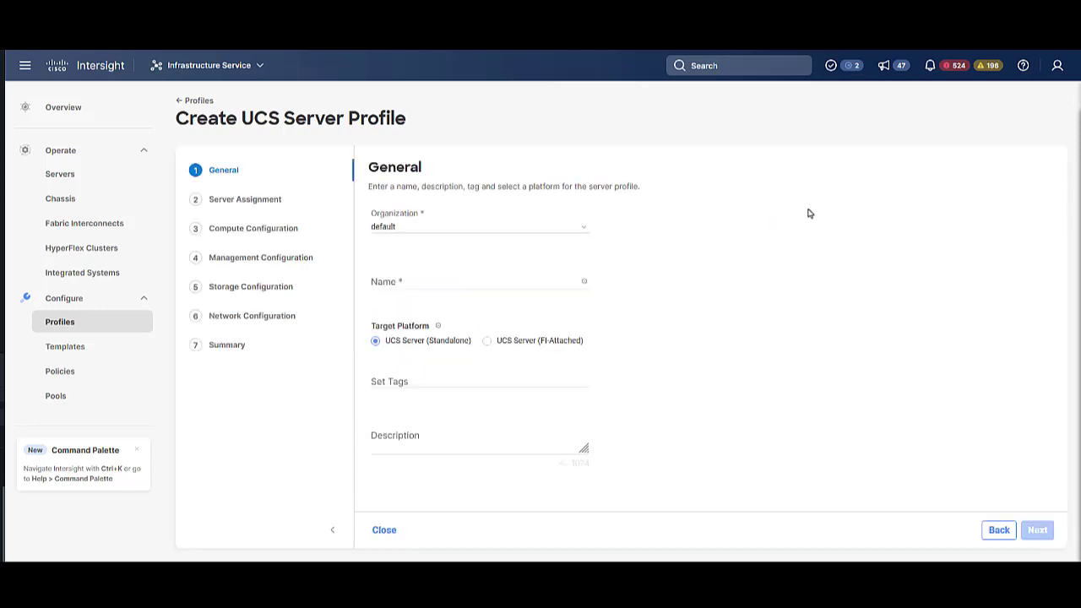
click(456, 282)
text(R)
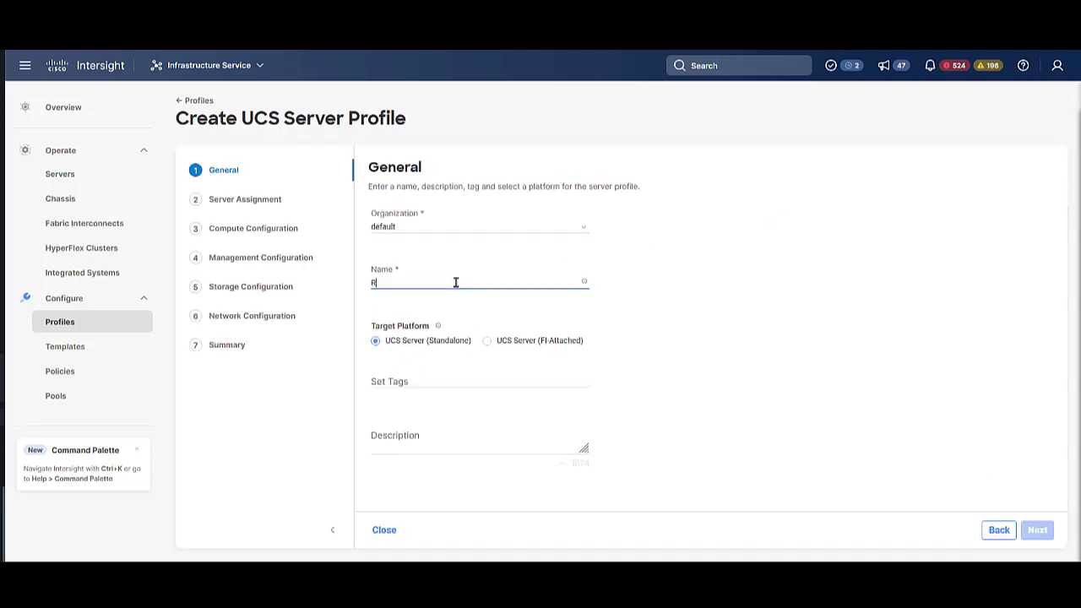
text(HEL_Demo)
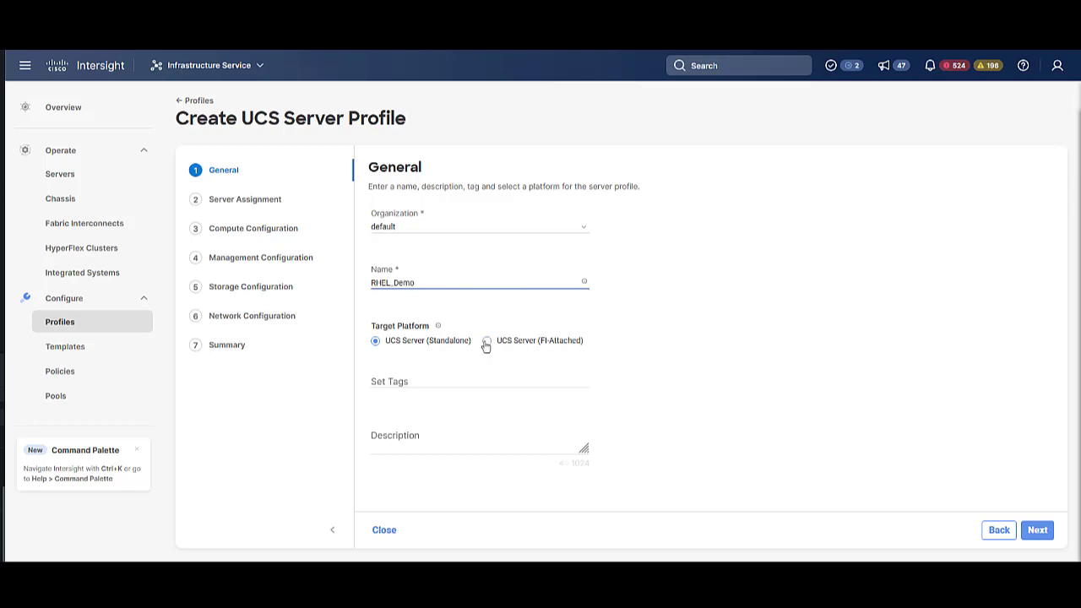
click(486, 341)
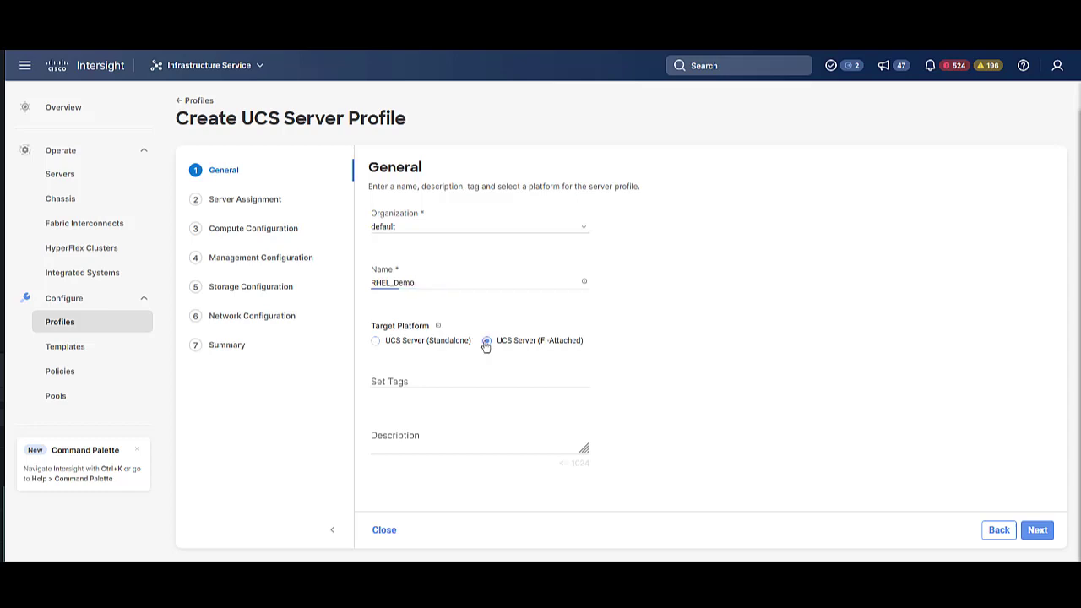
click(1037, 531)
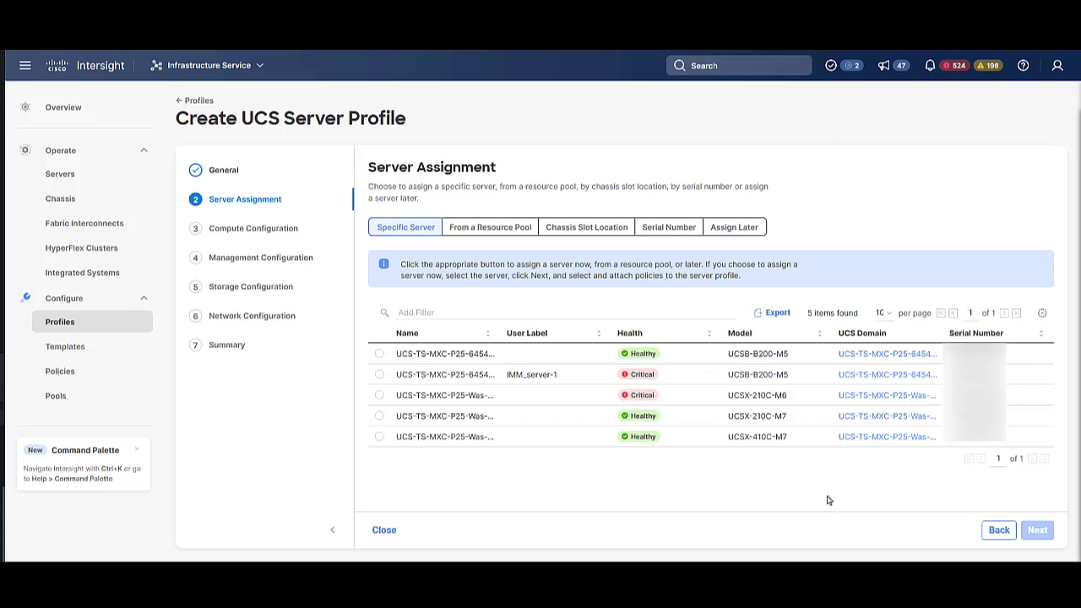
Assign the UCSB-B200-M5 blade IMM_server-1 and accept the existing compute, management and storage policies
click(379, 374)
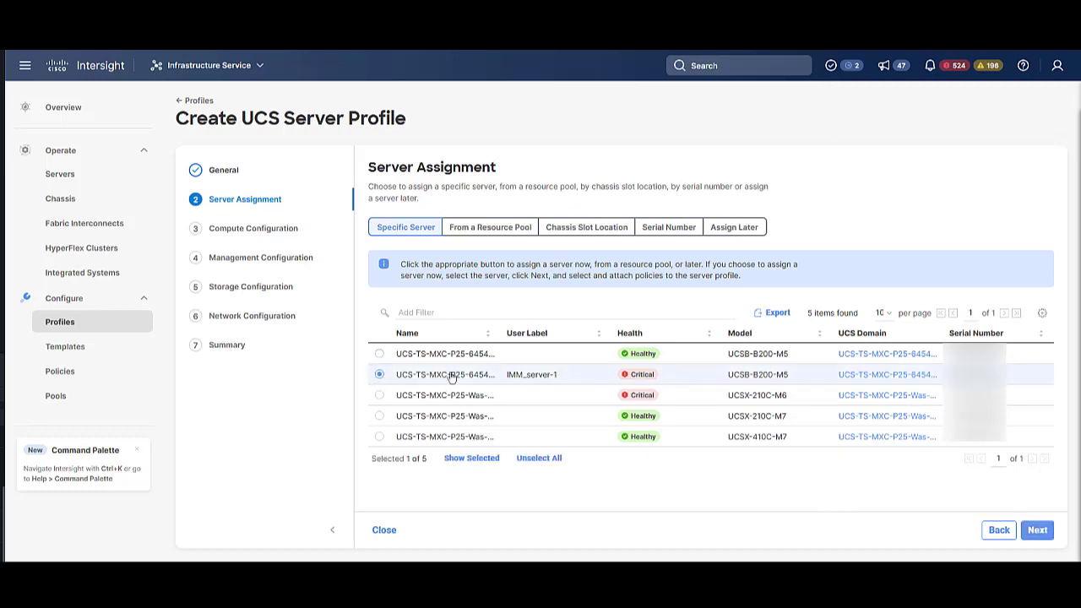
click(1037, 531)
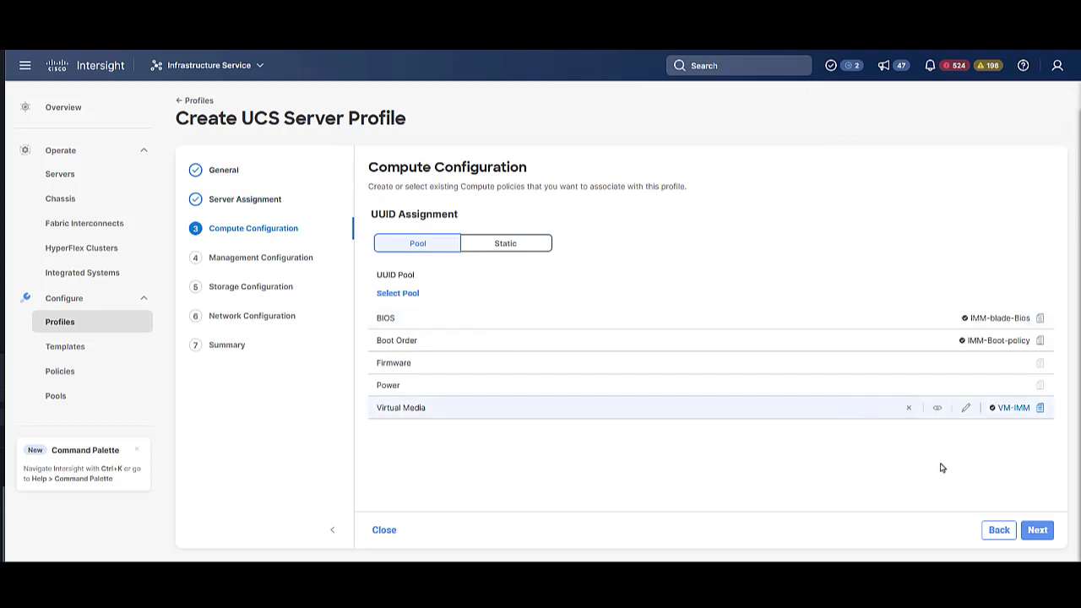
click(1041, 530)
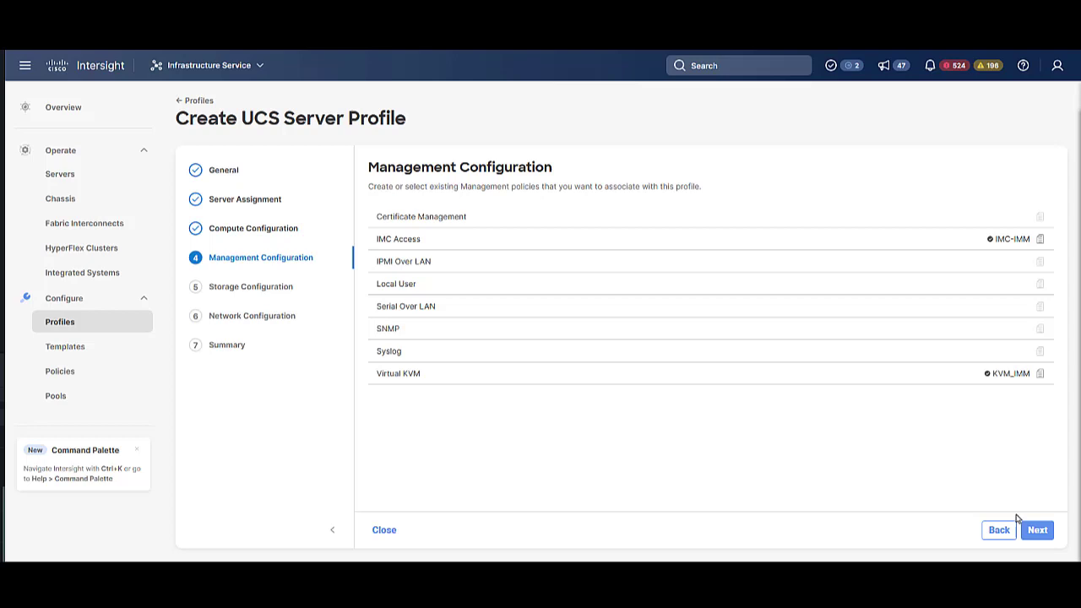
click(1032, 535)
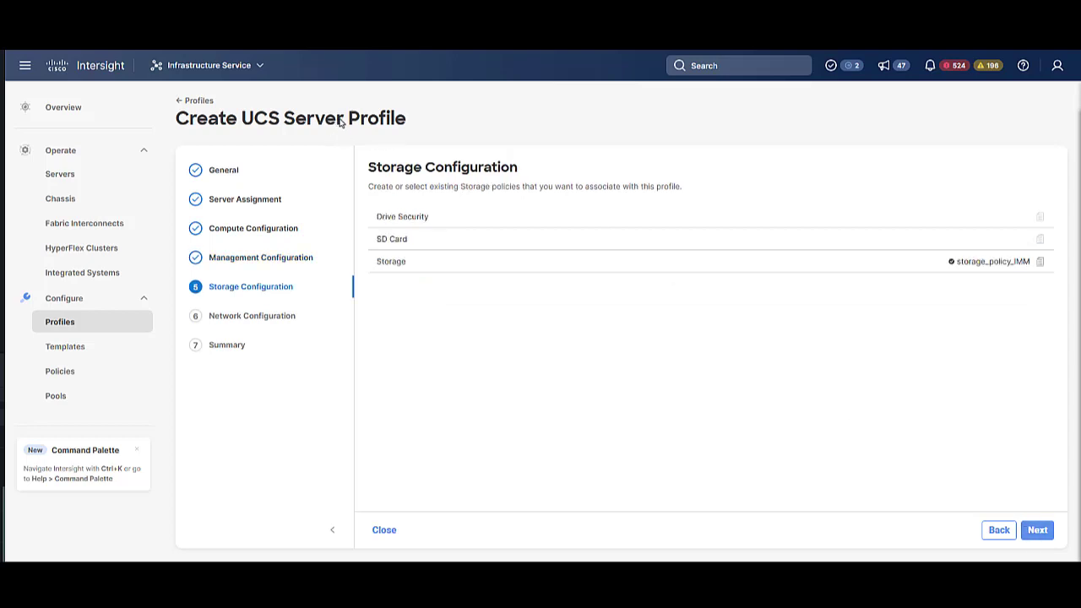
click(1038, 529)
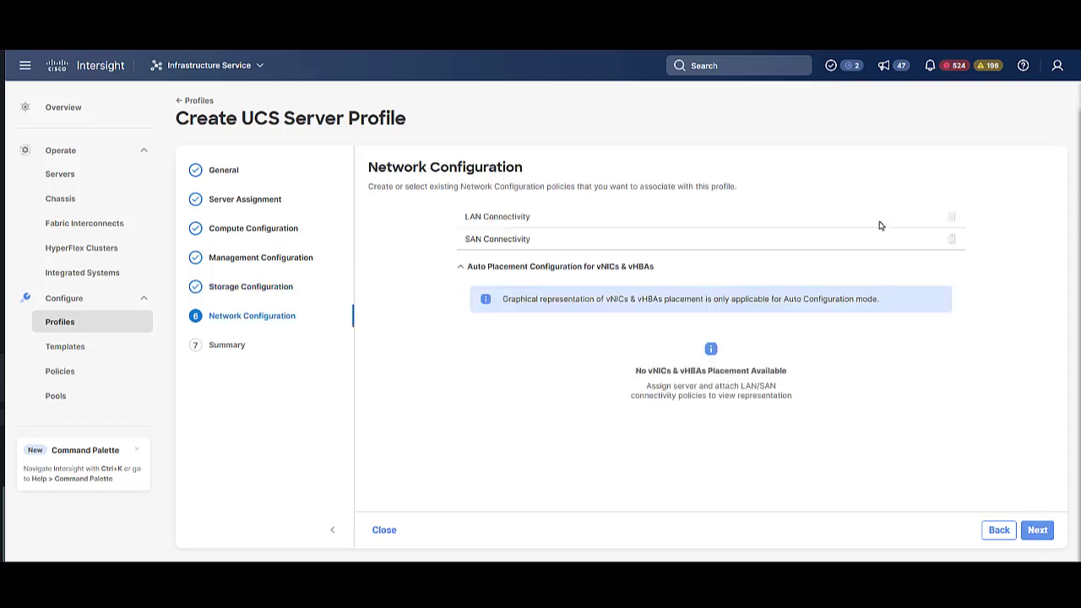
Attach LAN connectivity policy RHEL_LCP_Demo to the profile and advance to the Summary
click(921, 218)
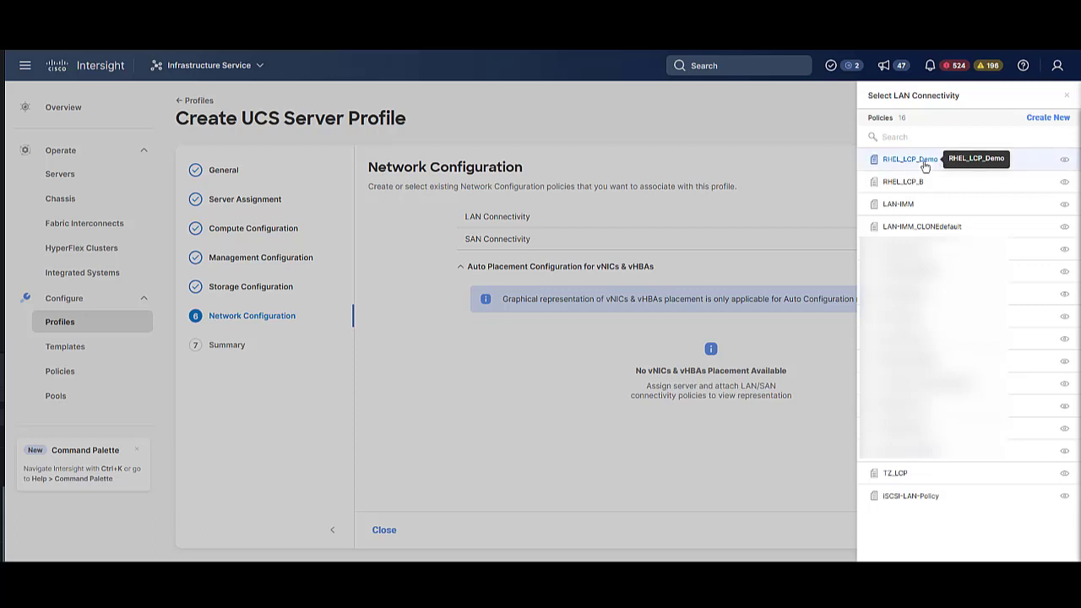
click(925, 166)
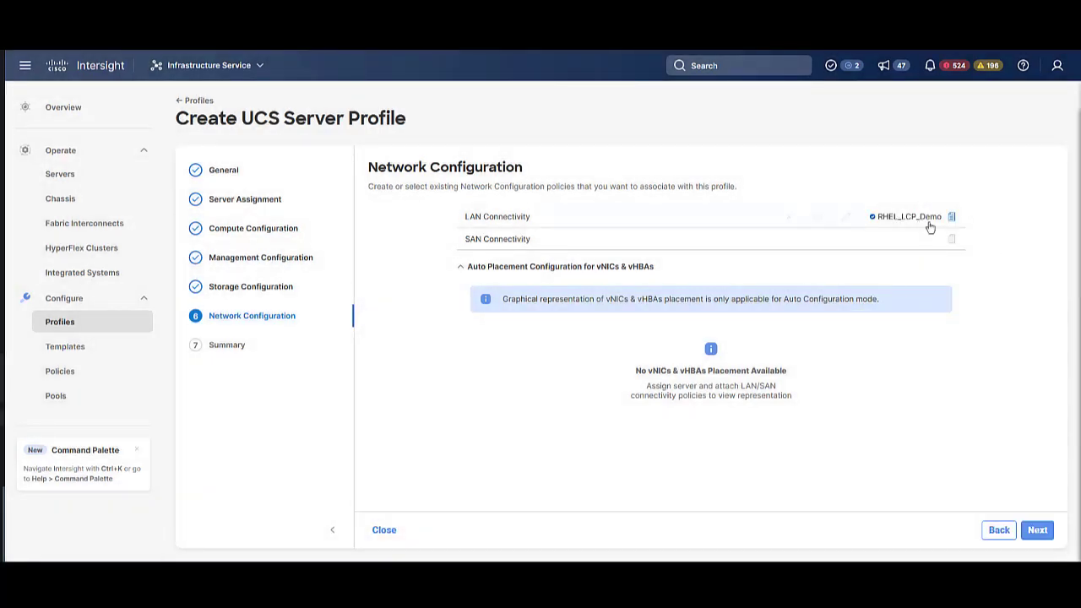
click(1038, 532)
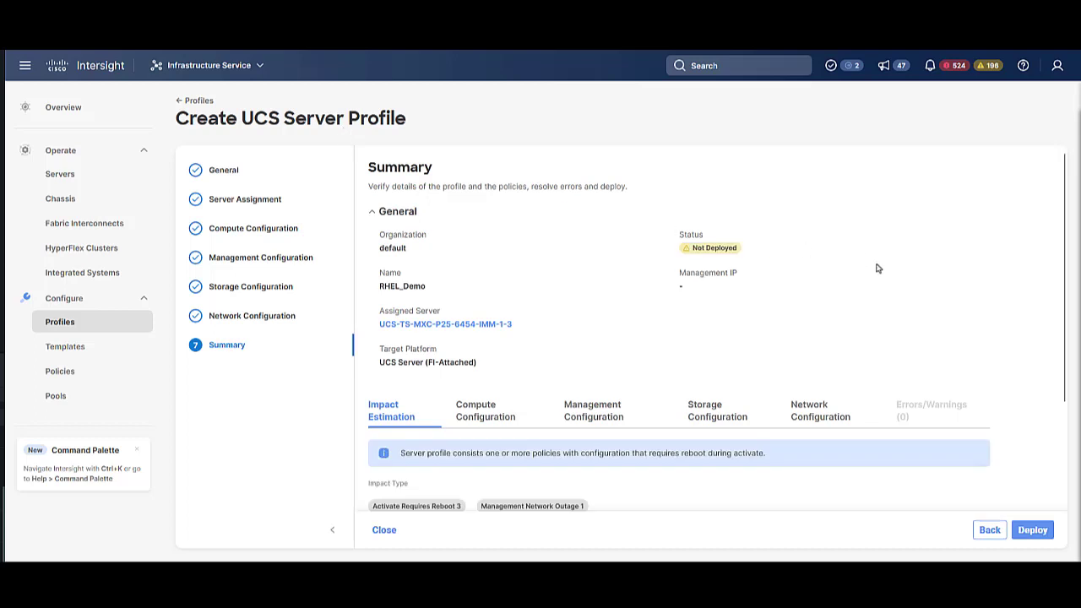
Deploy the RHEL_Demo server profile to the blade
scroll(883, 271, down, 3)
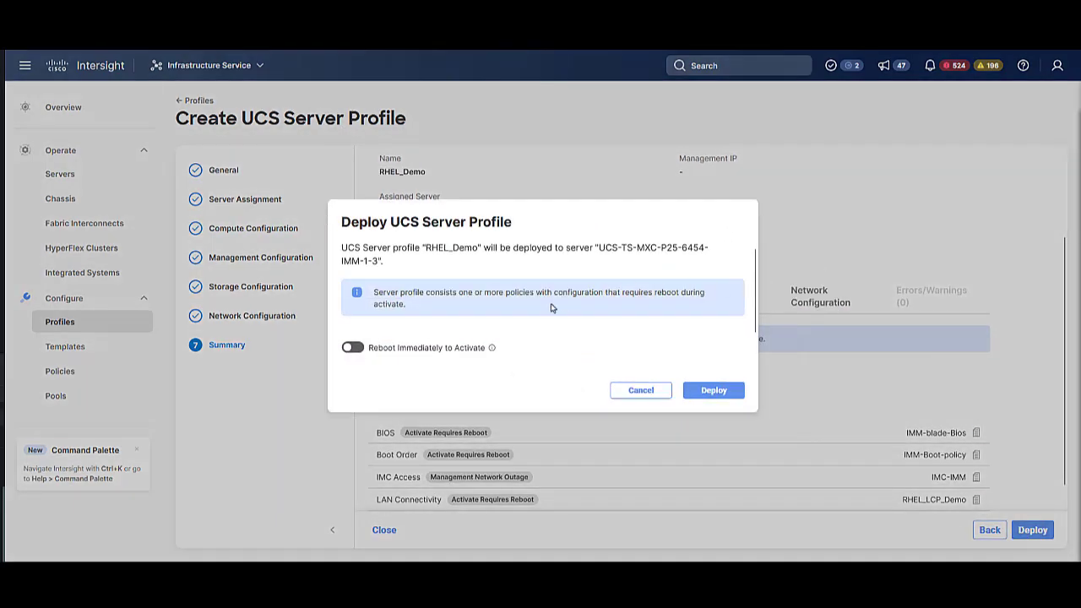
click(713, 391)
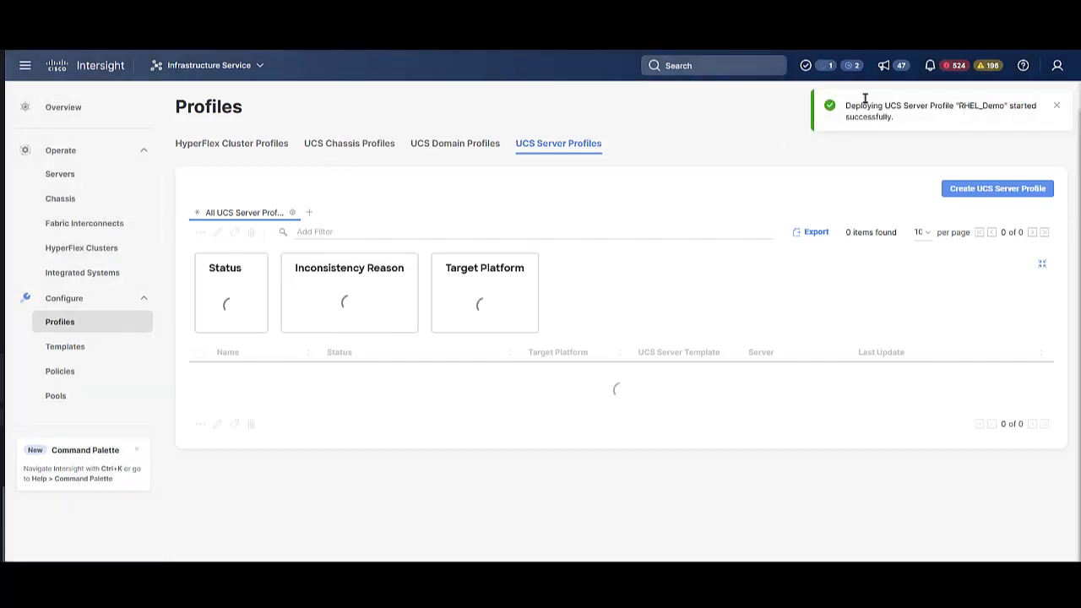
Follow the RHEL_Demo Deploy Server Profile request's execution flow until it completes with Success
click(806, 67)
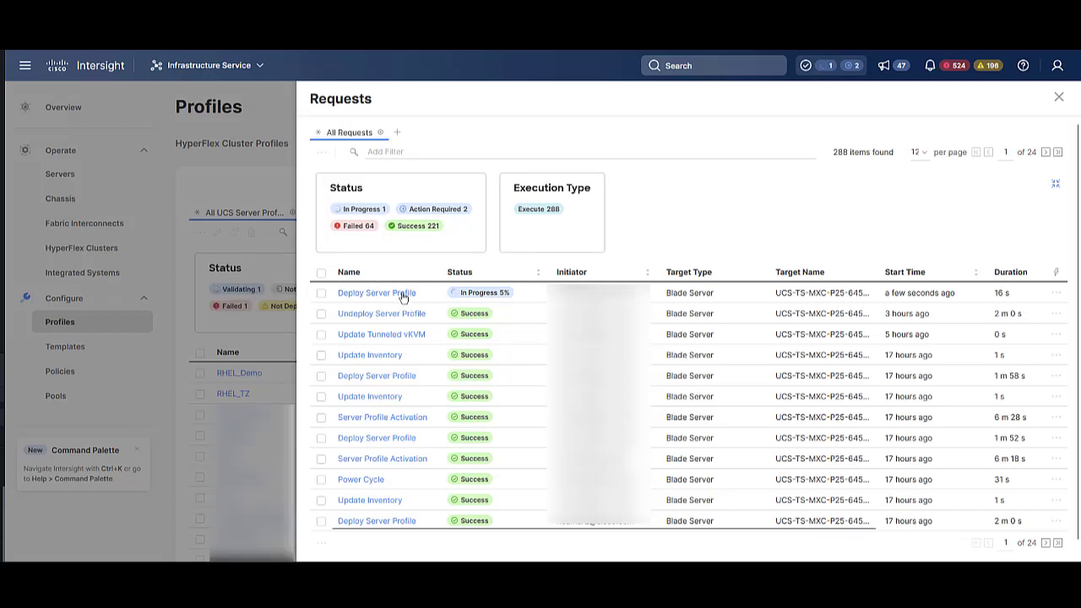
click(478, 294)
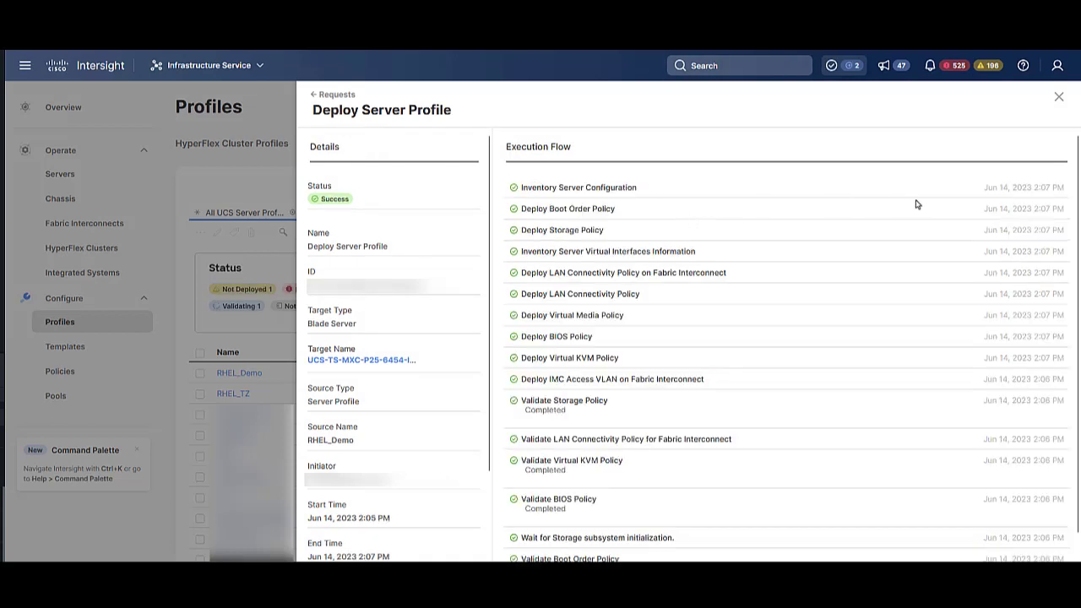
scroll(844, 397, down, 3)
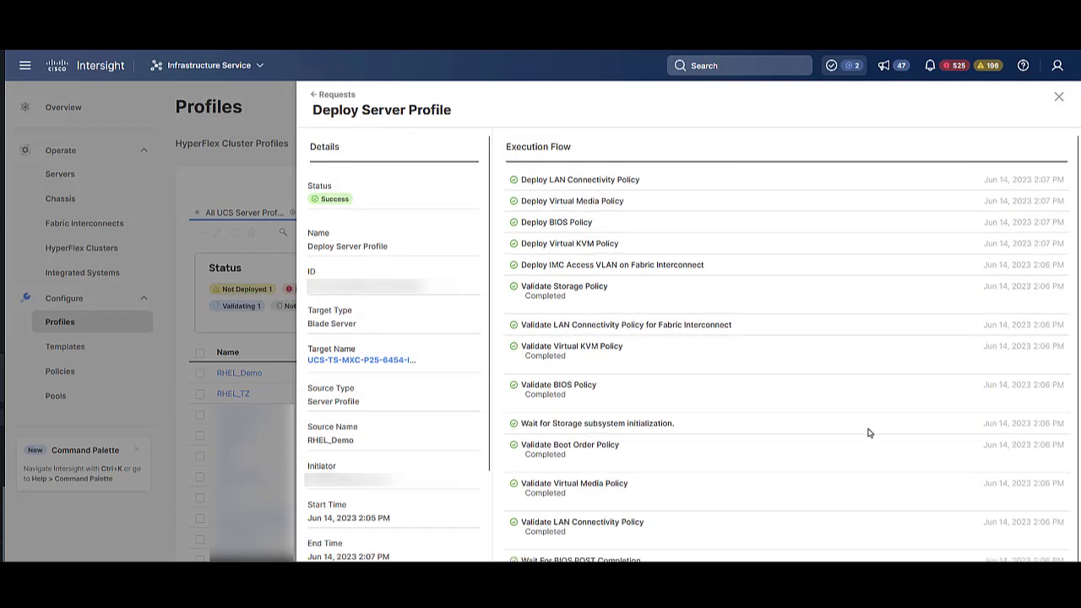
scroll(869, 431, up, 3)
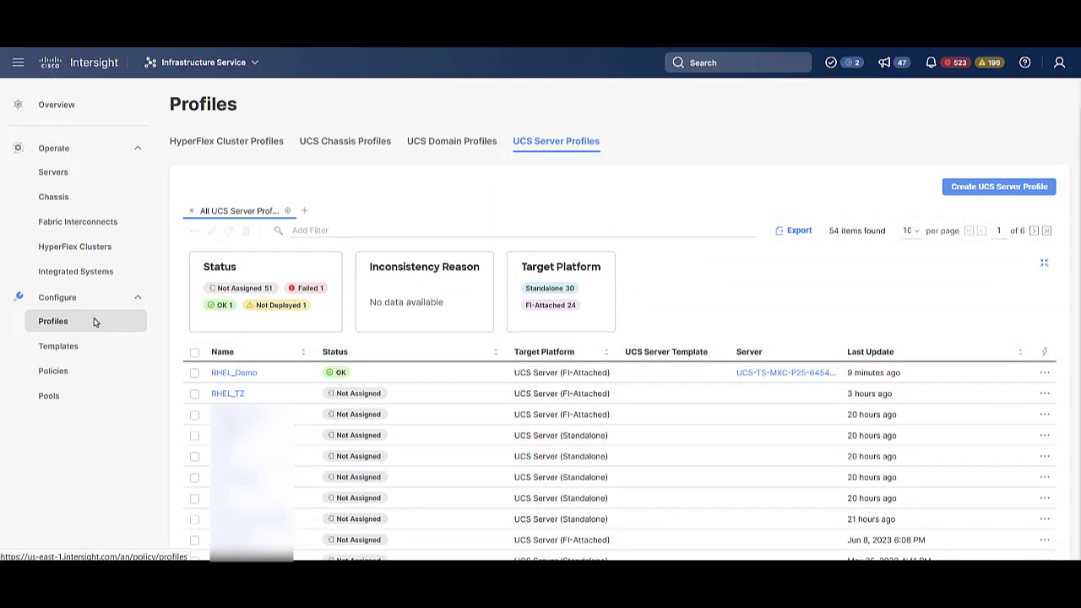
Open the RHEL_Demo blade's server page and launch its vKVM console from Actions
click(770, 377)
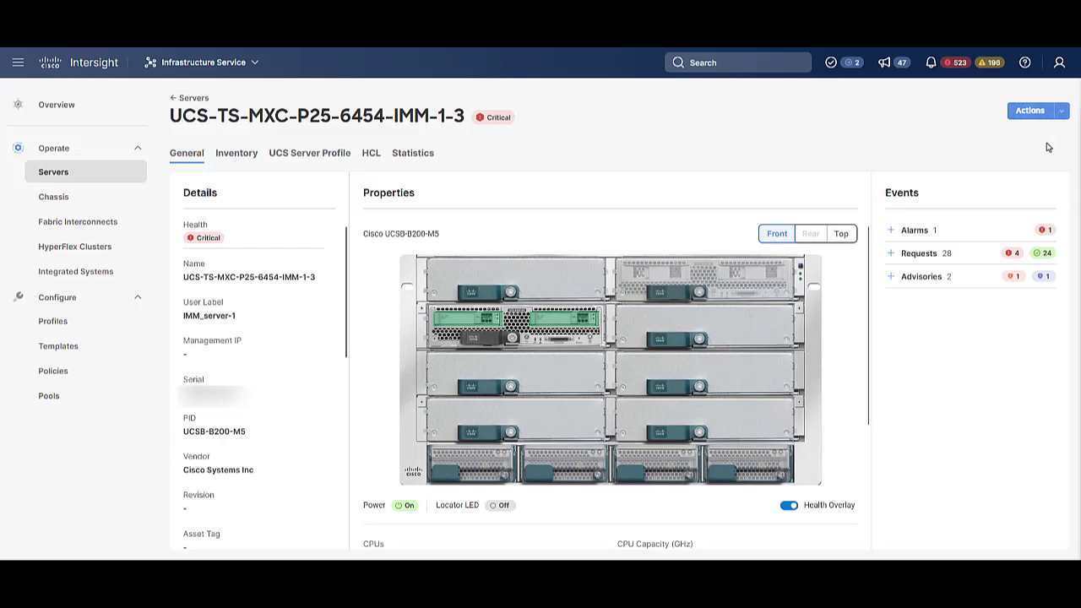
click(1059, 114)
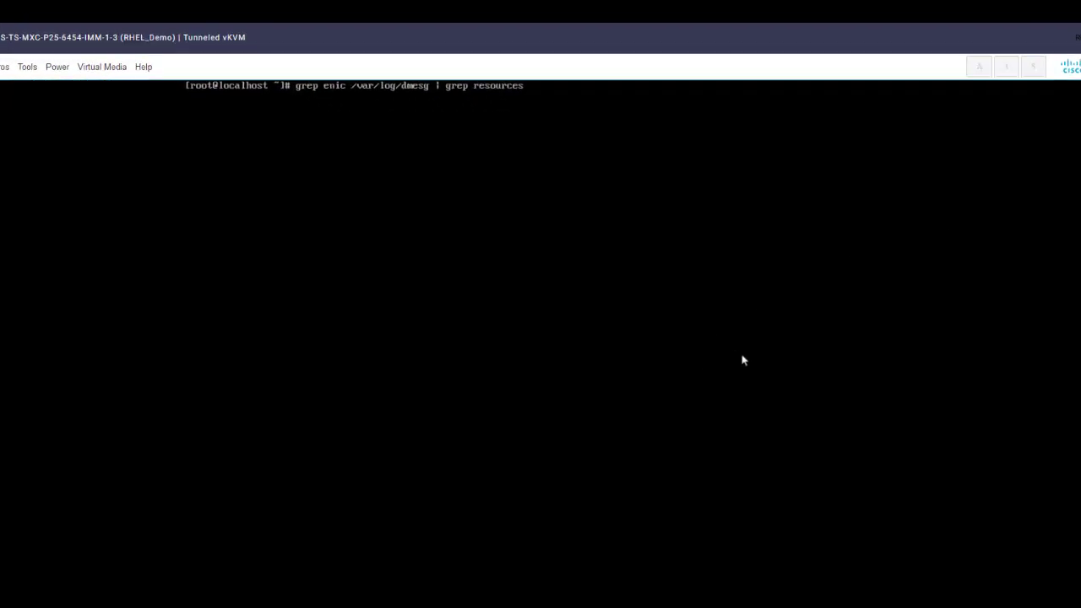
Run the enic resources grep on dmesg, then ethtool -g on enp98s0f0 and enp98s0f1
key(Return)
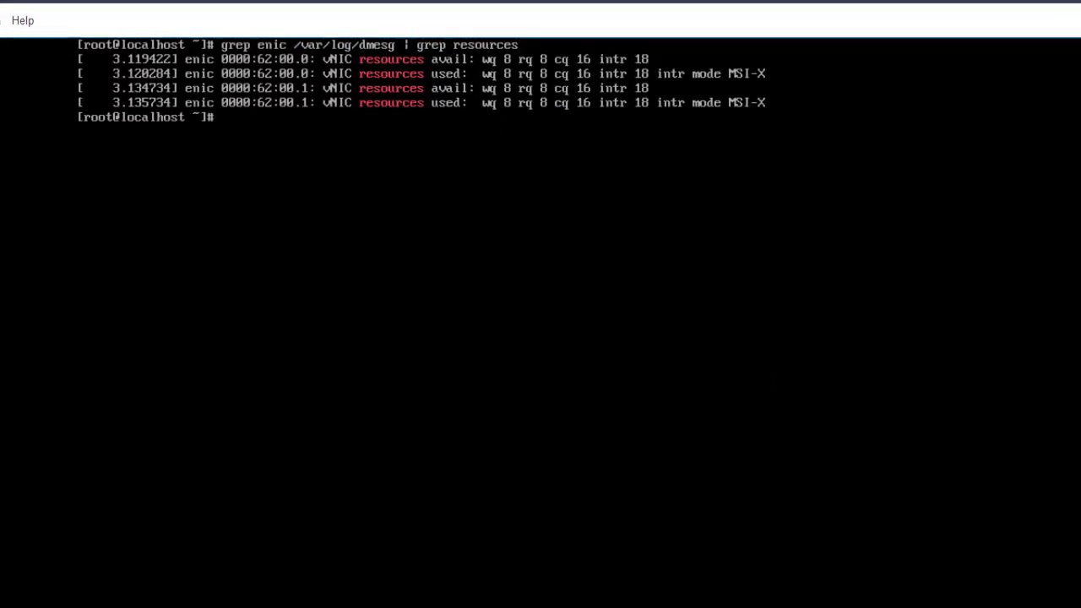
text(ethtool -g enp98s0f0)
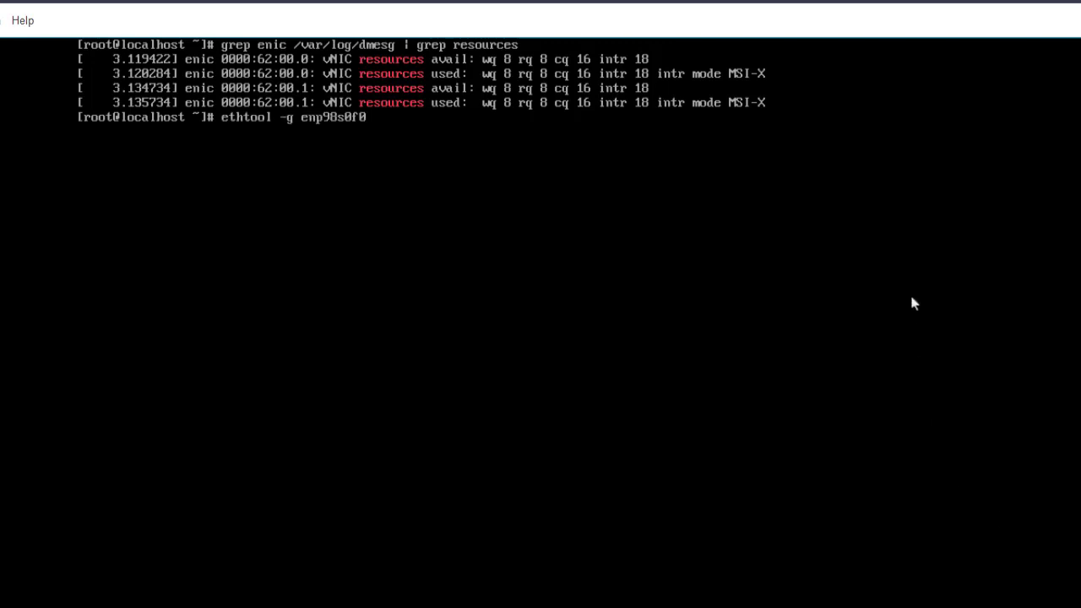
key(Return)
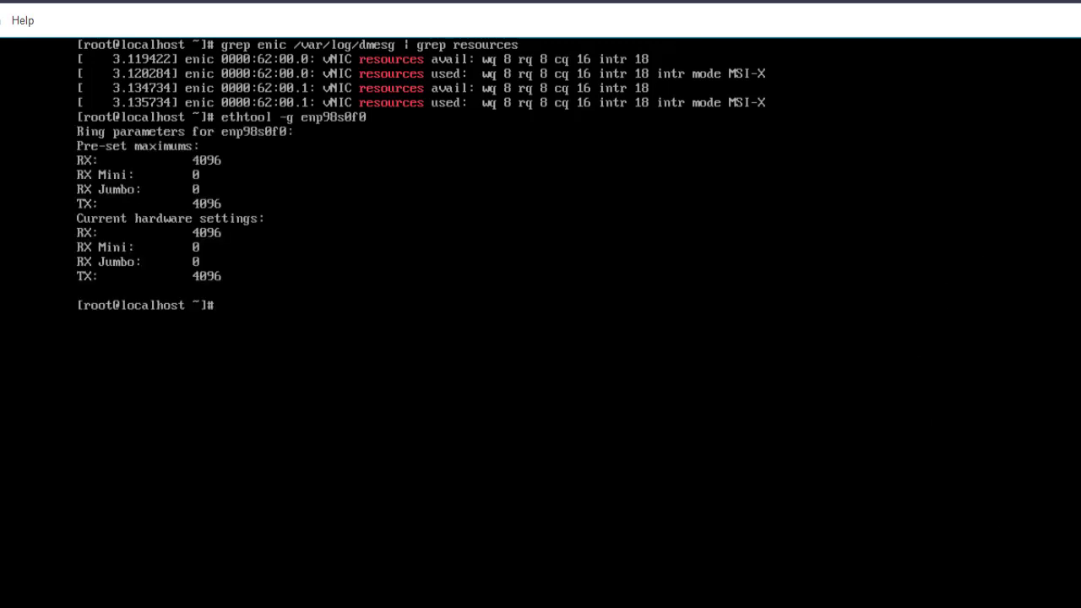
key(Up)
key(BackSpace)
text(1)
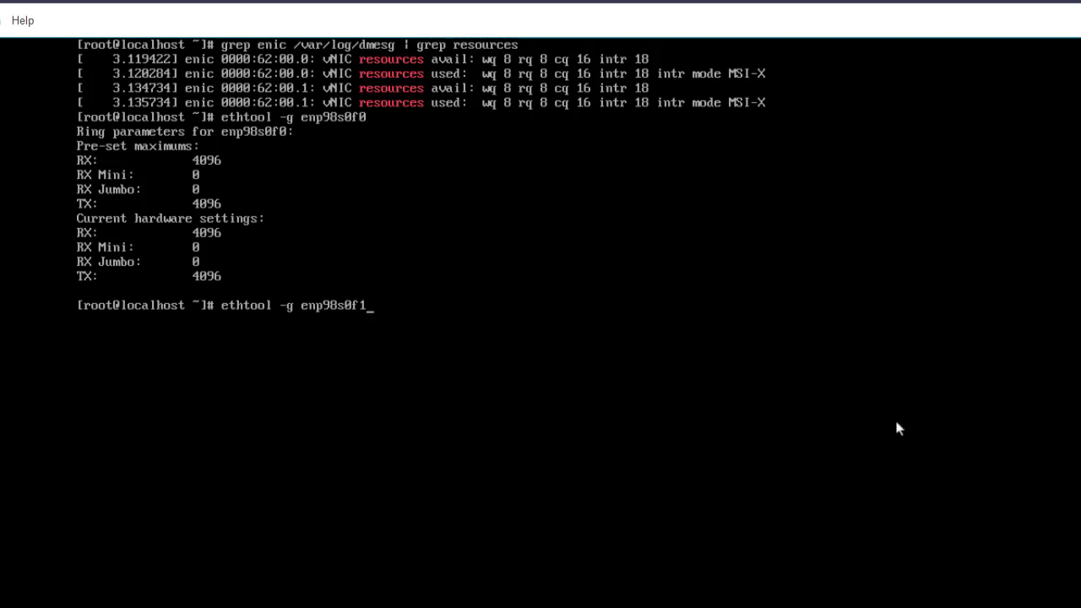
key(Return)
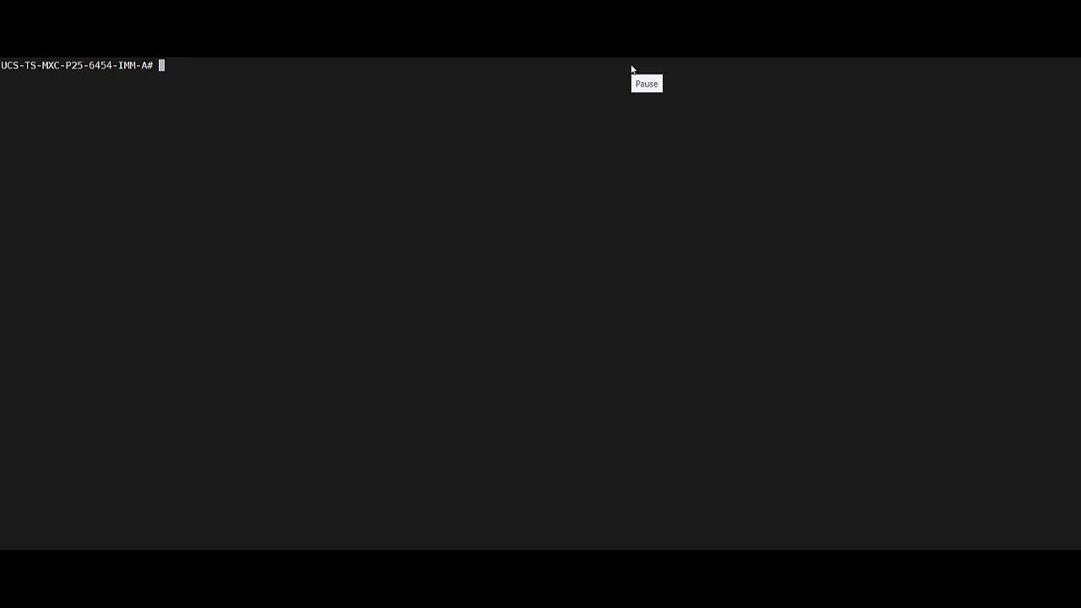
Connect to adapter 1/3/1, log in as dbgsh, and run attach-mcp
text(connect adapter 1/3/1)
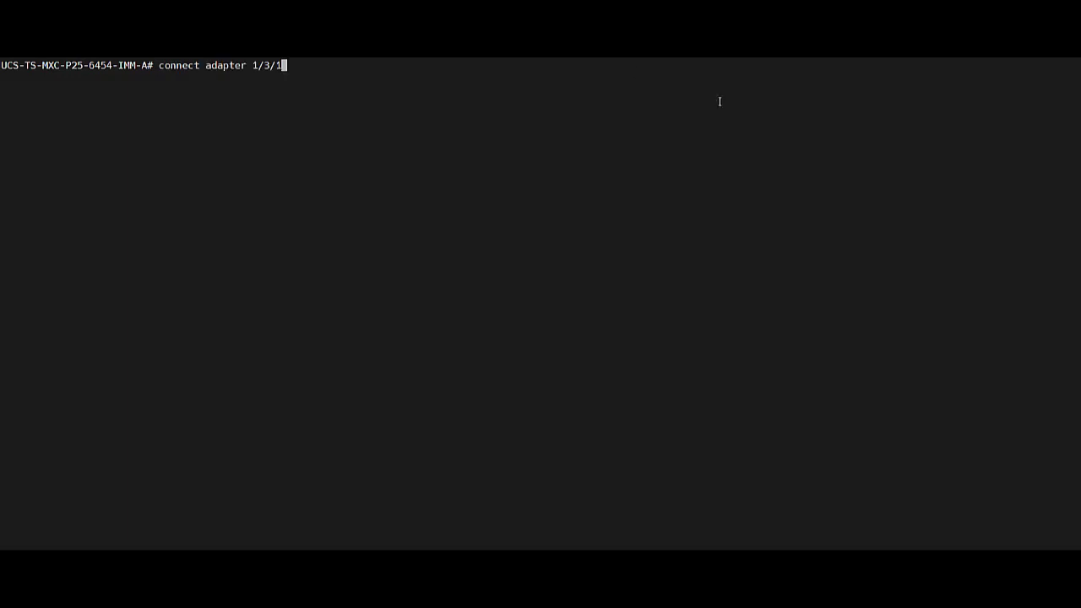
key(Return)
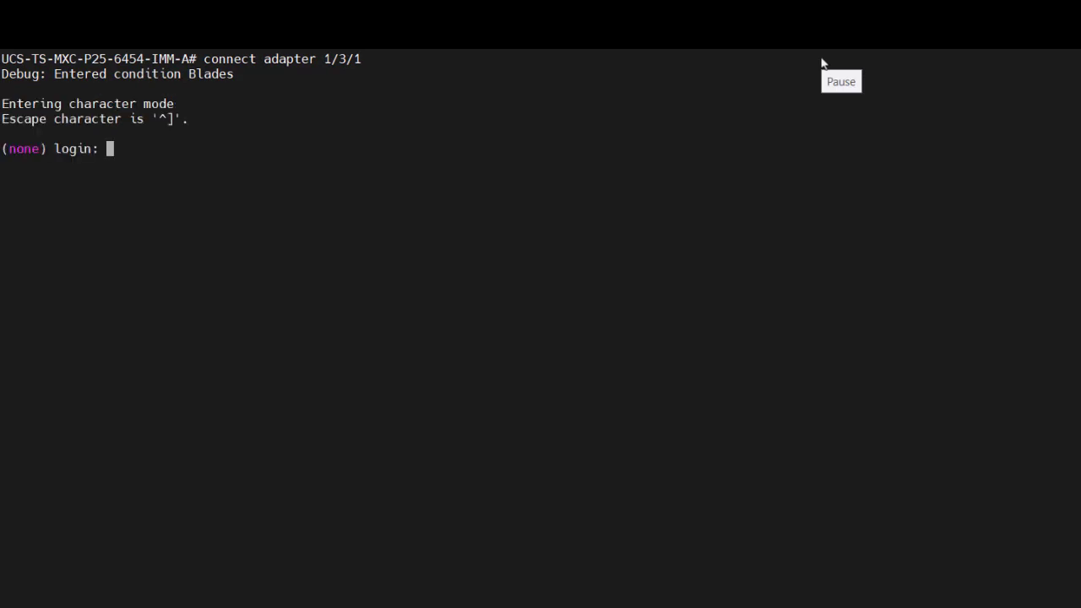
text(dbgsh)
key(Return)
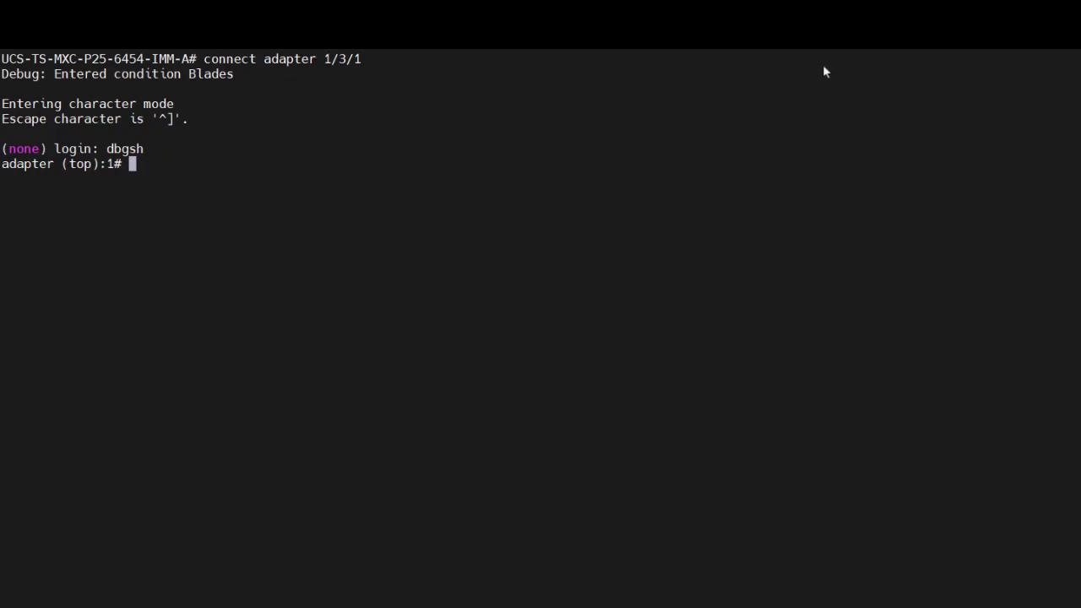
text(atta)
key(Tab)
text(ch-mc)
key(Tab)
key(Return)
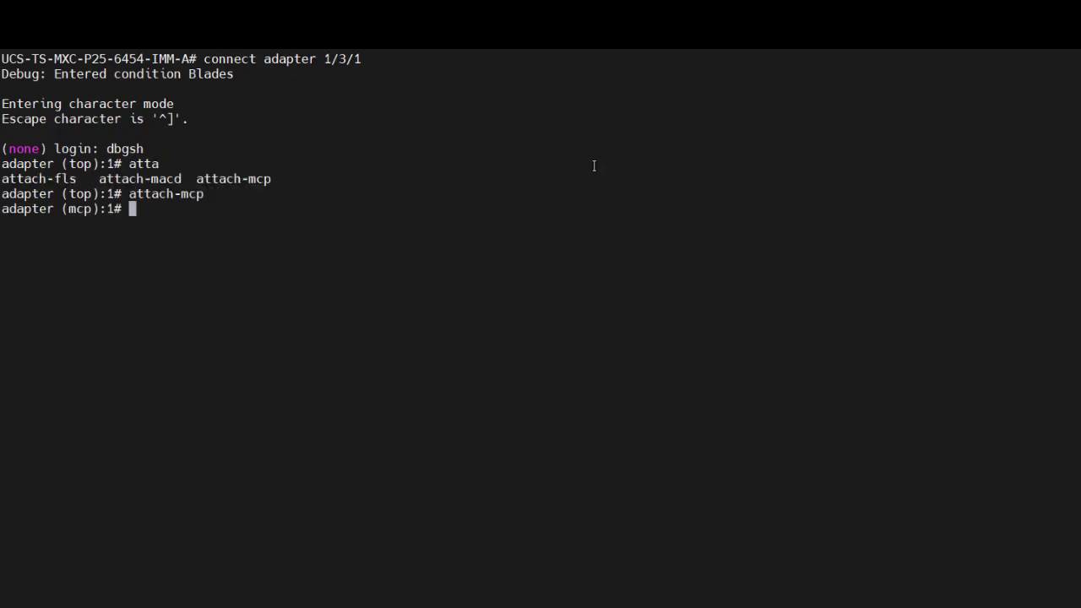
List vNICs with vnicl and check eth0 and eth1 queue counts (8 wq, 8 rq, 16 cq, 18 intr)
text(vnicl)
key(Return)
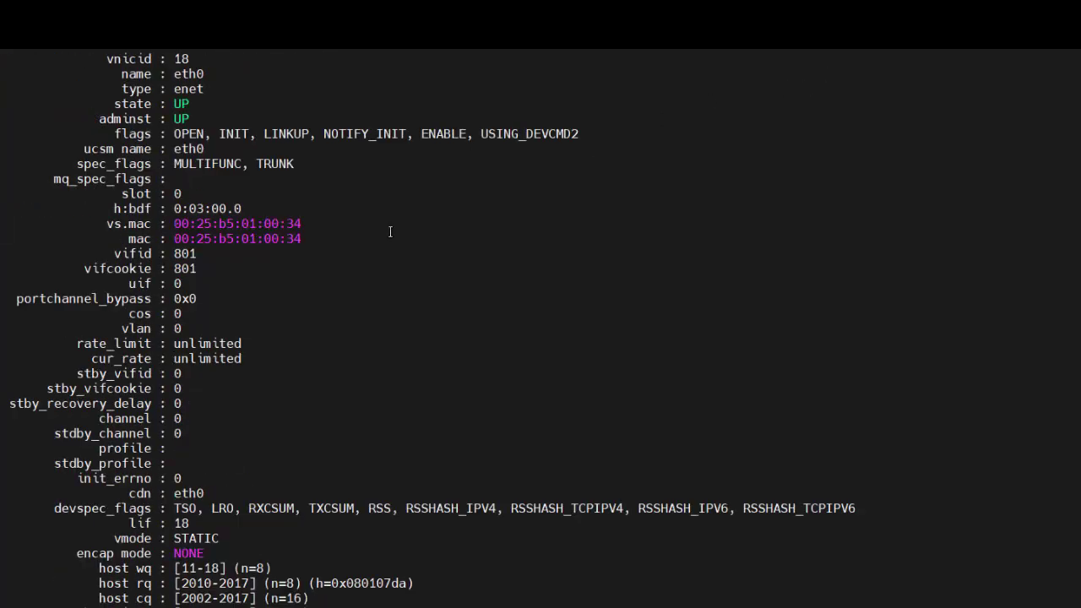
scroll(390, 231, up, 1)
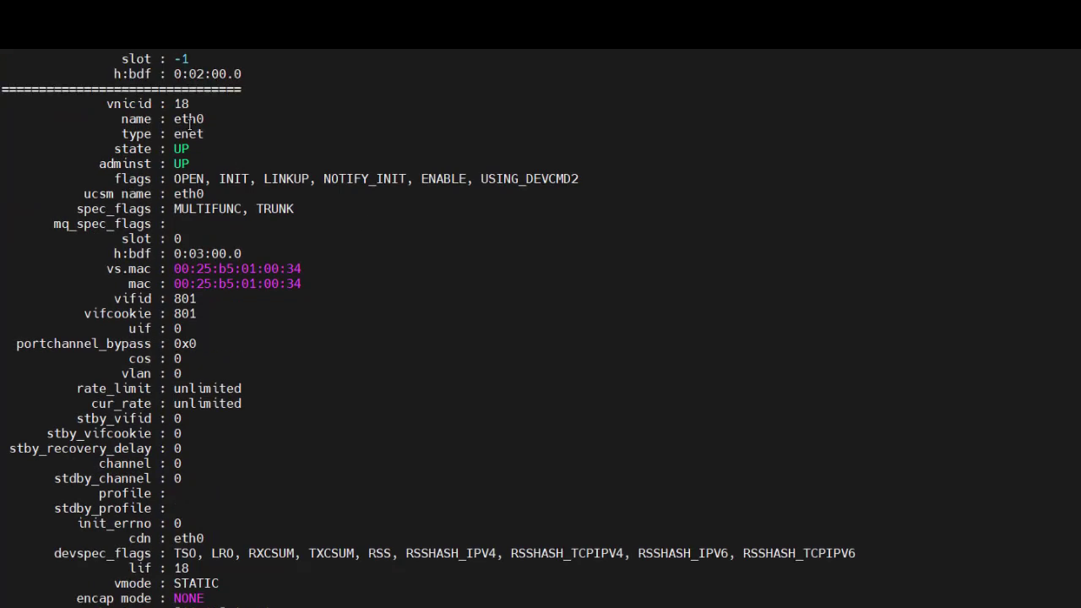
drag(175, 120, 205, 121)
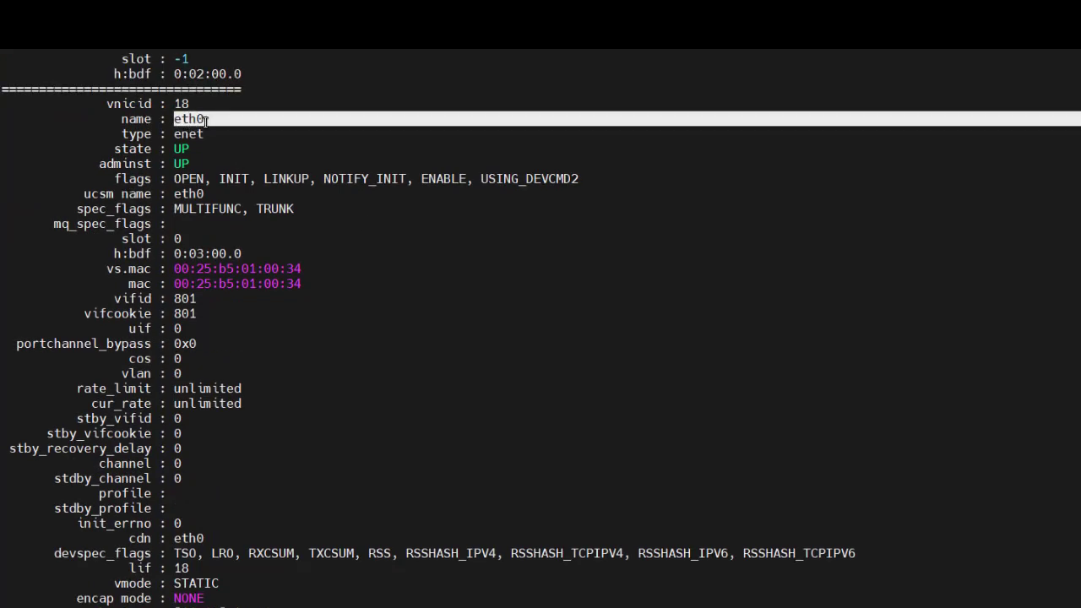
scroll(296, 328, down, 2)
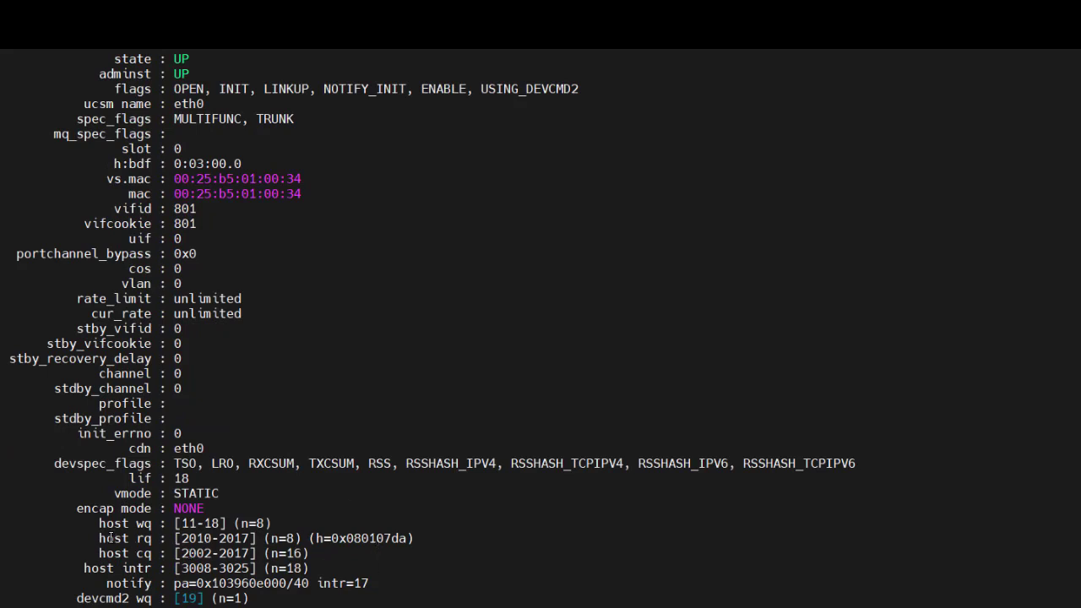
drag(99, 539, 379, 561)
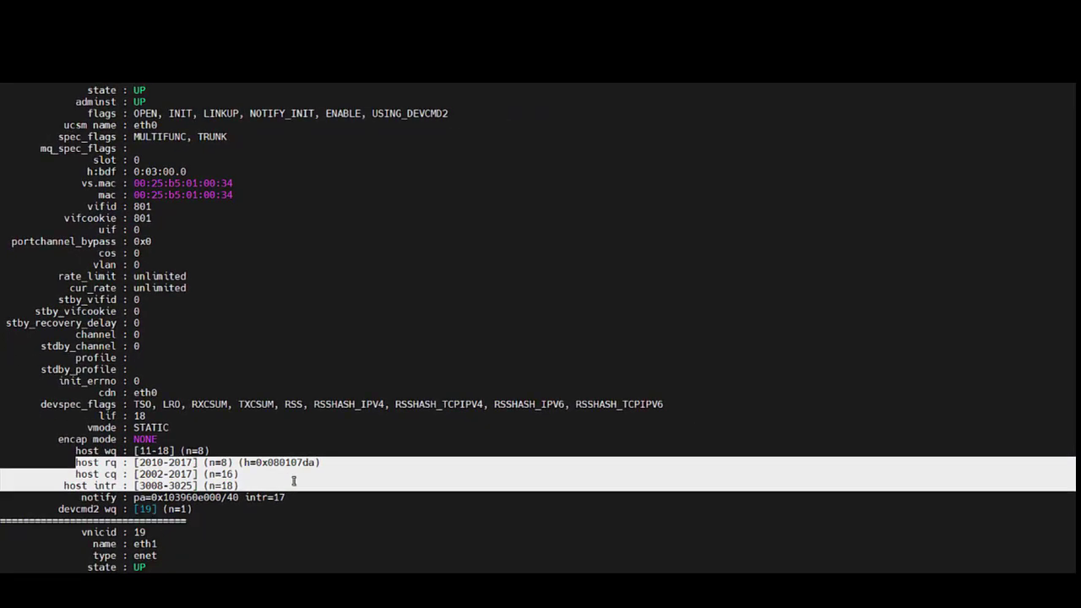
scroll(294, 482, down, 10)
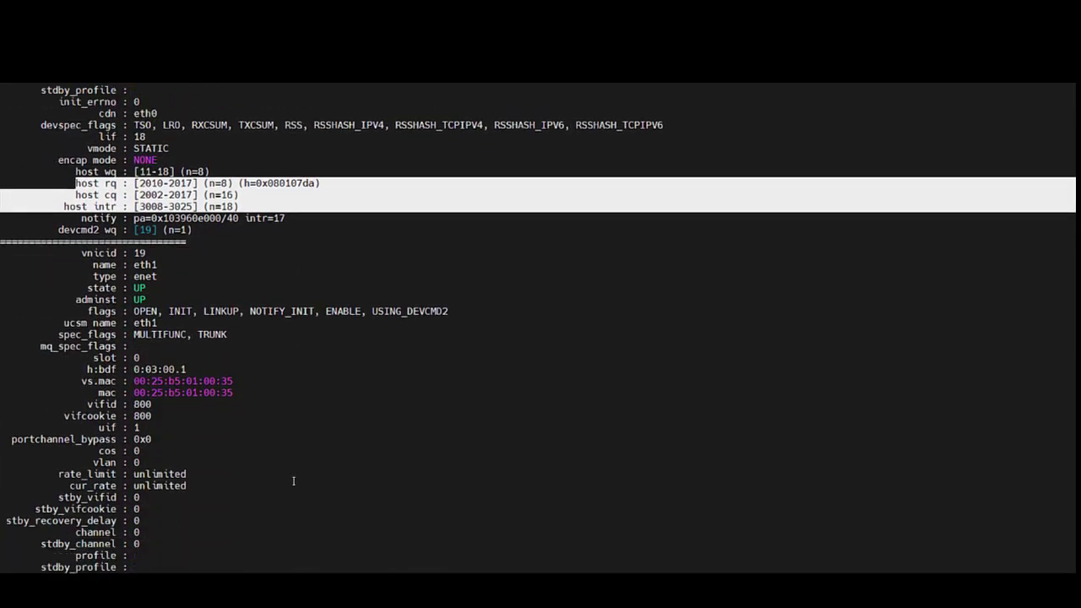
scroll(294, 481, down, 3)
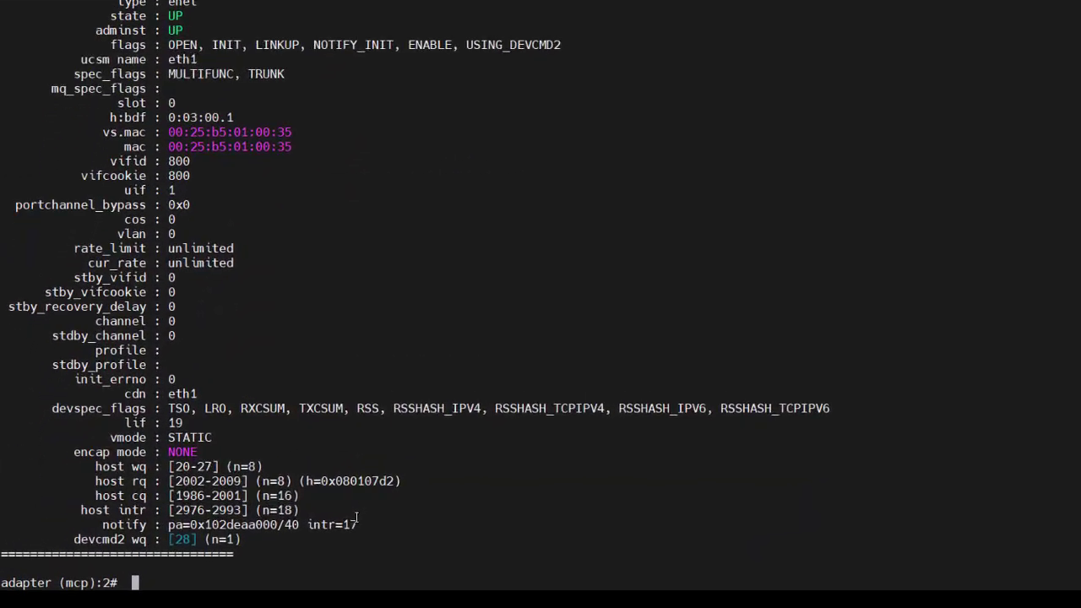